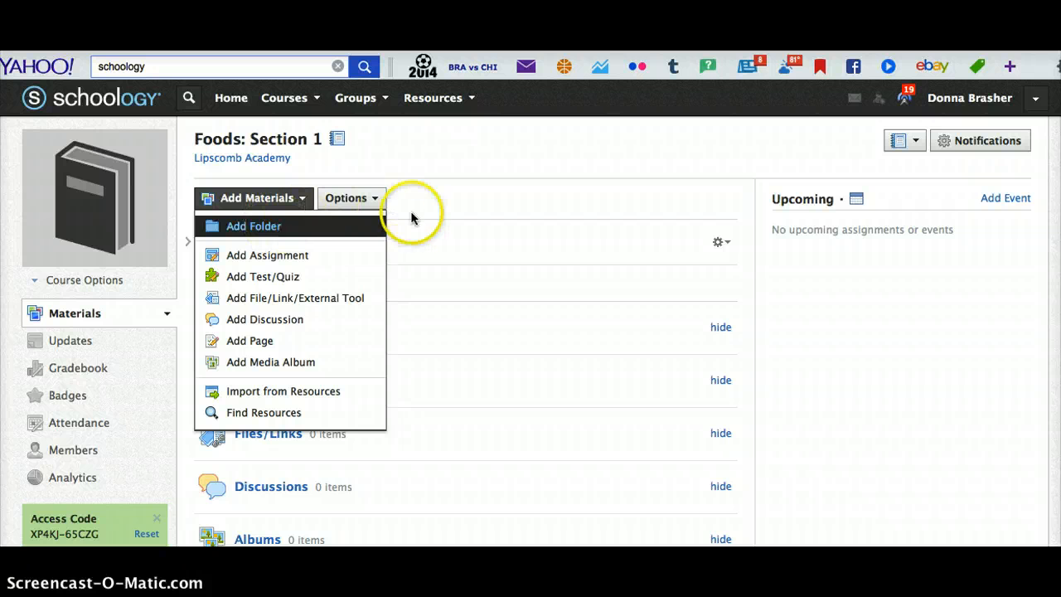
Open the Chapter 1 folder in the Foods: Section 1 course materials.
{"action": "right_click", "coordinate": [420, 231]}
{"action": "left_click", "coordinate": [351, 261]}
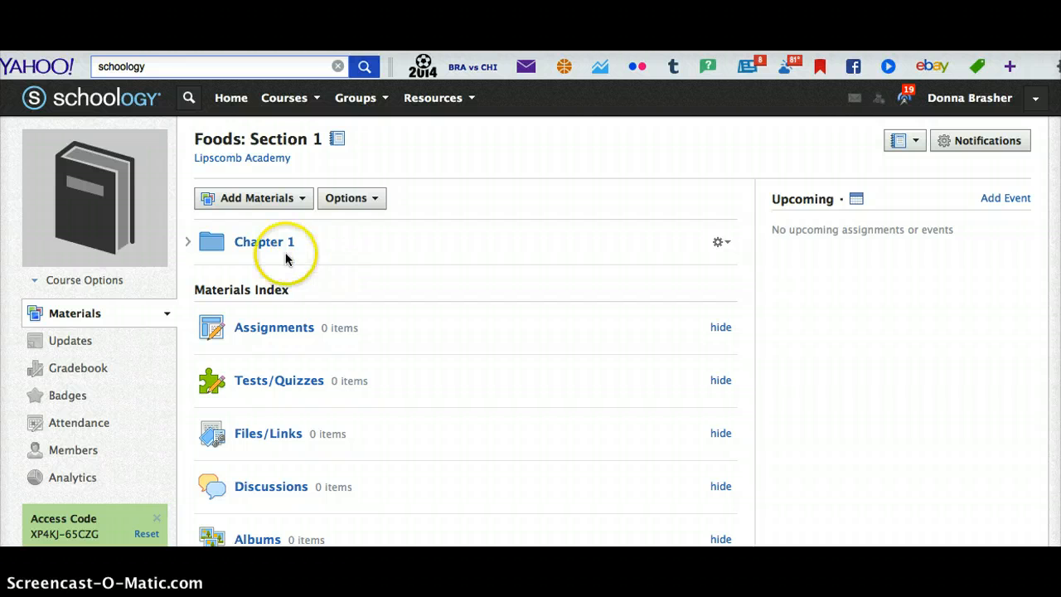
{"action": "right_click", "coordinate": [261, 247]}
{"action": "left_click", "coordinate": [261, 249]}
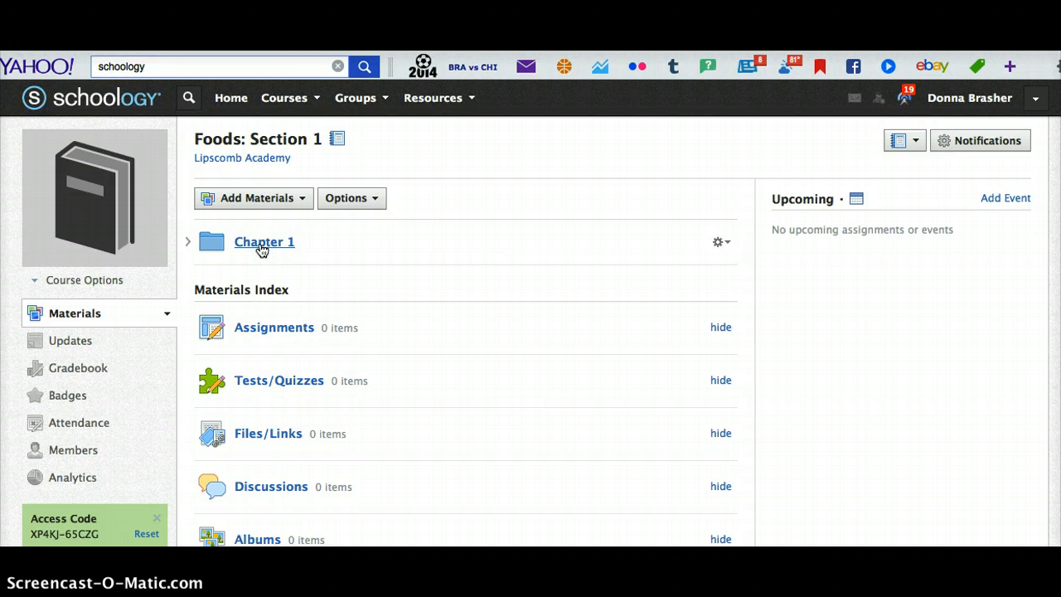
{"action": "left_click", "coordinate": [262, 249]}
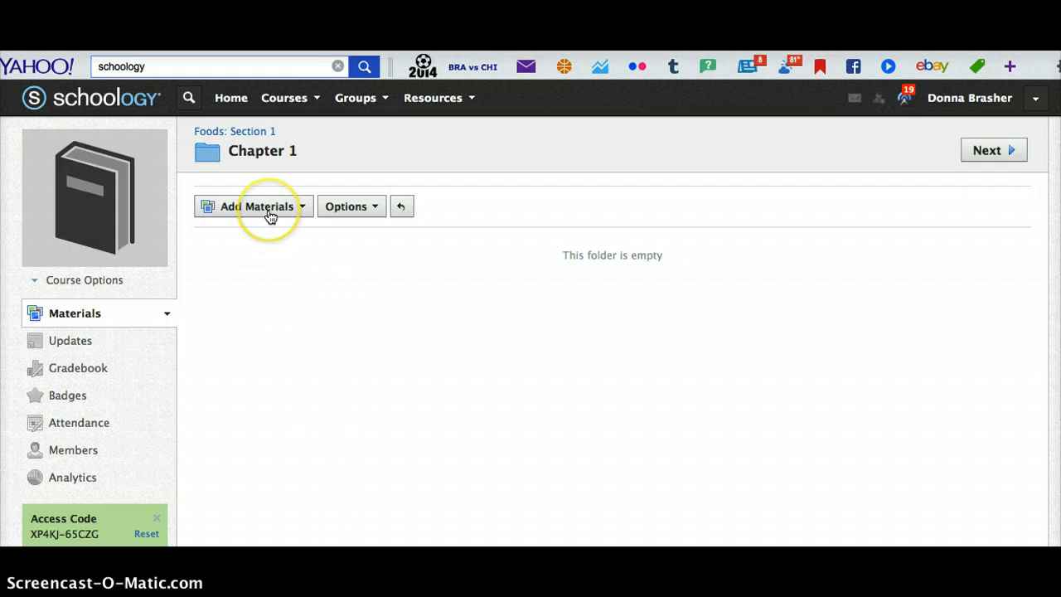
Start a new assignment in the Chapter 1 folder and name it "Summary".
{"action": "left_click", "coordinate": [270, 215]}
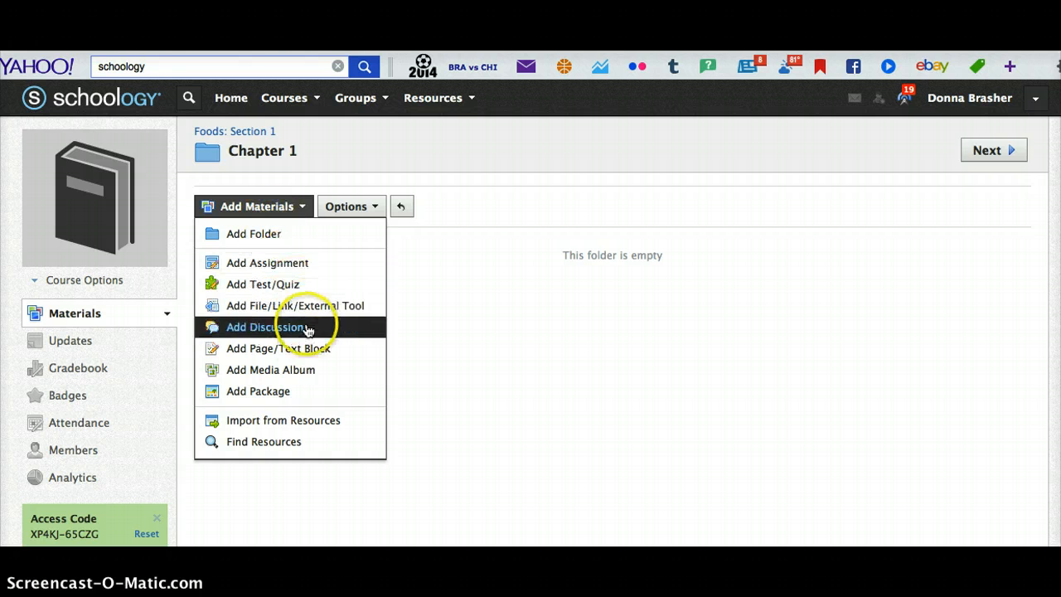
{"action": "left_click", "coordinate": [285, 247]}
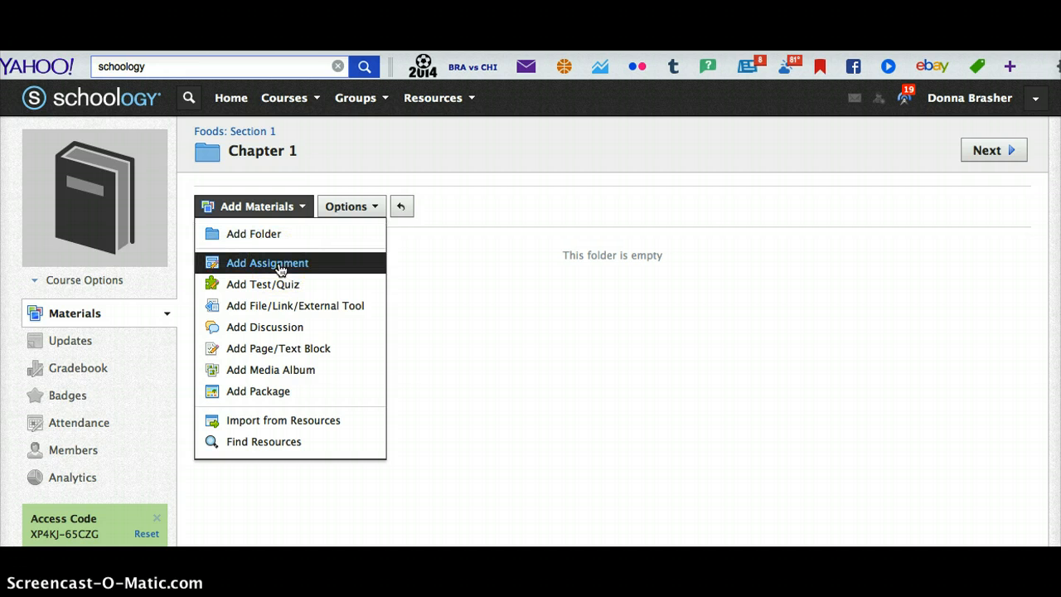
{"action": "left_click", "coordinate": [280, 265]}
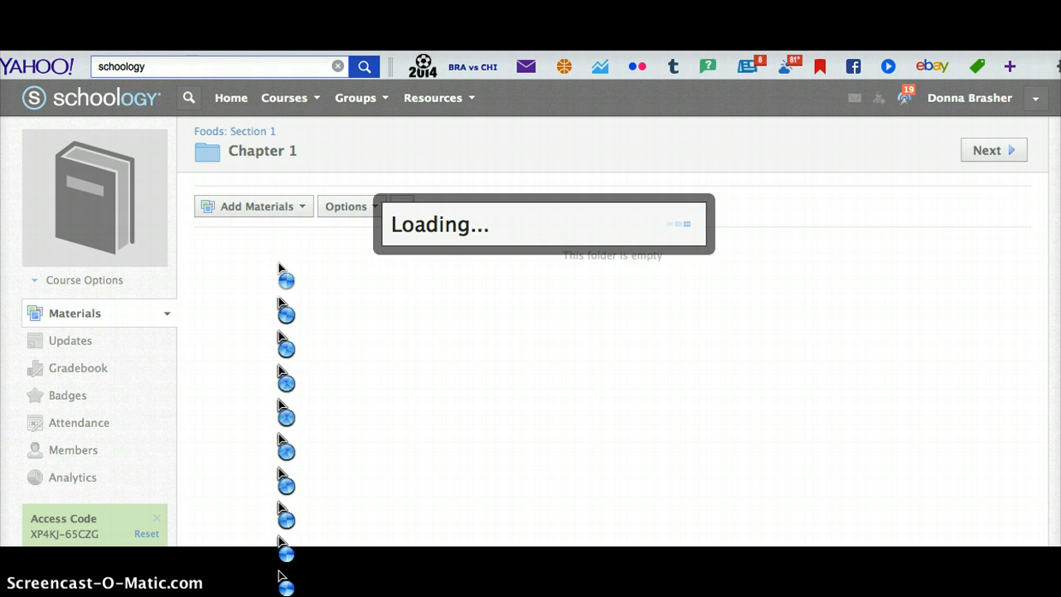
{"action": "left_click", "coordinate": [453, 151]}
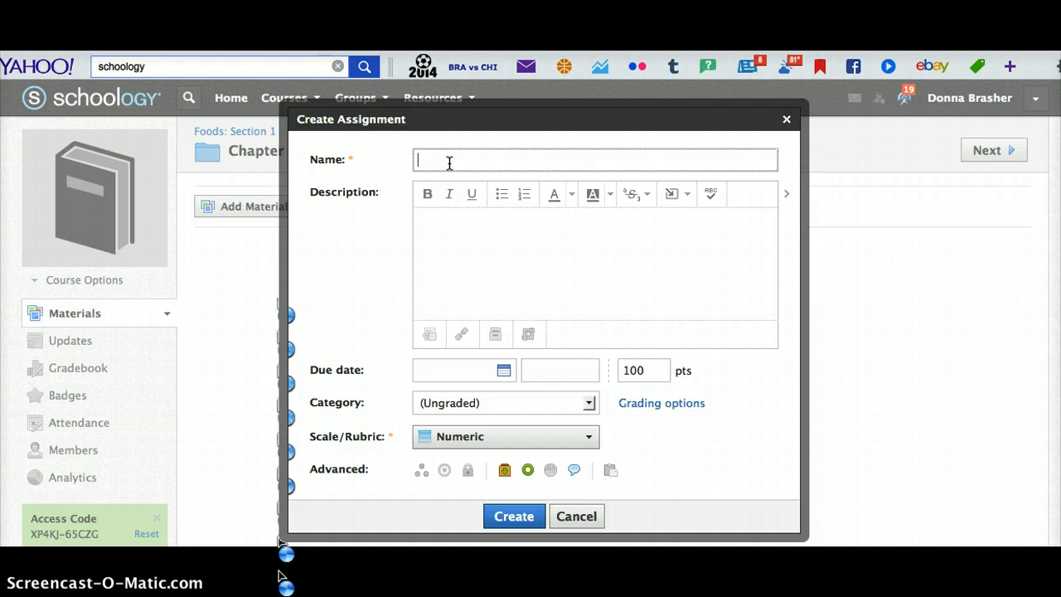
{"action": "type", "text": "Summary"}
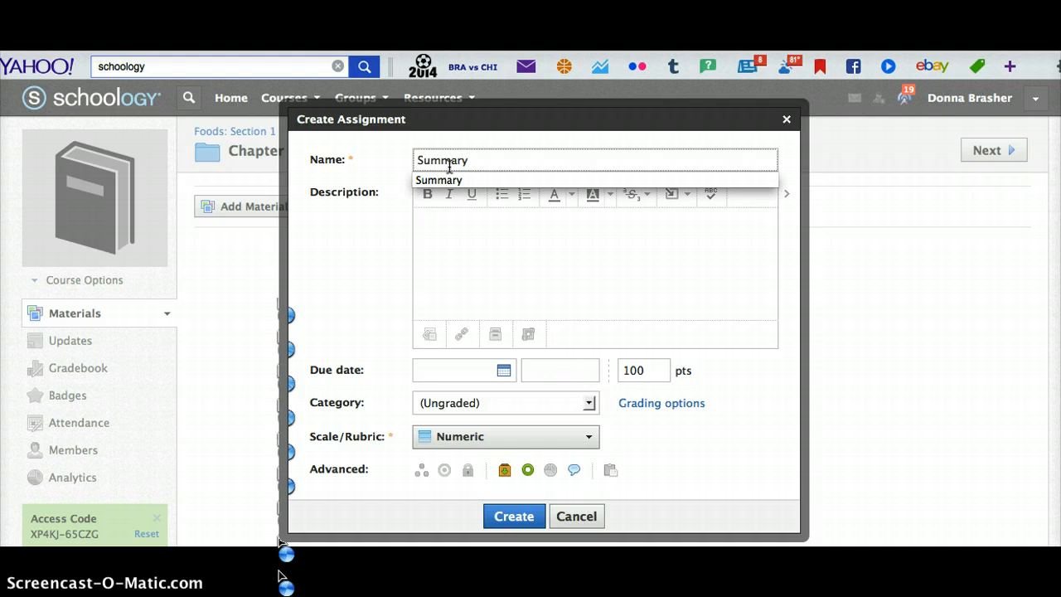
{"action": "left_click", "coordinate": [452, 227]}
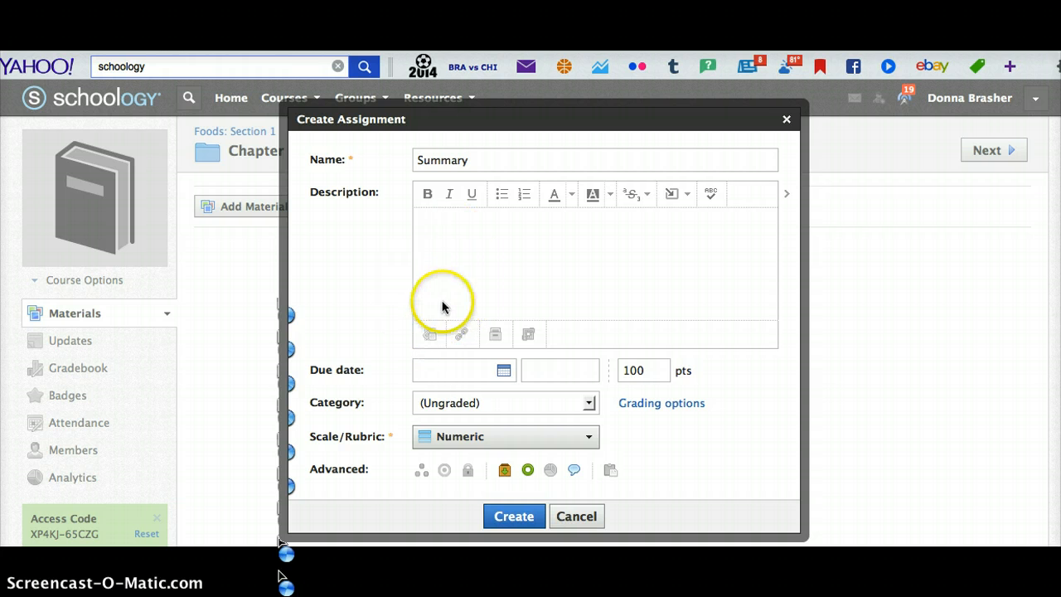
Examine the resource library and the link/embed form as attachment sources for the assignment, closing both without attaching anything.
{"action": "left_click", "coordinate": [430, 334]}
{"action": "left_click", "coordinate": [430, 337]}
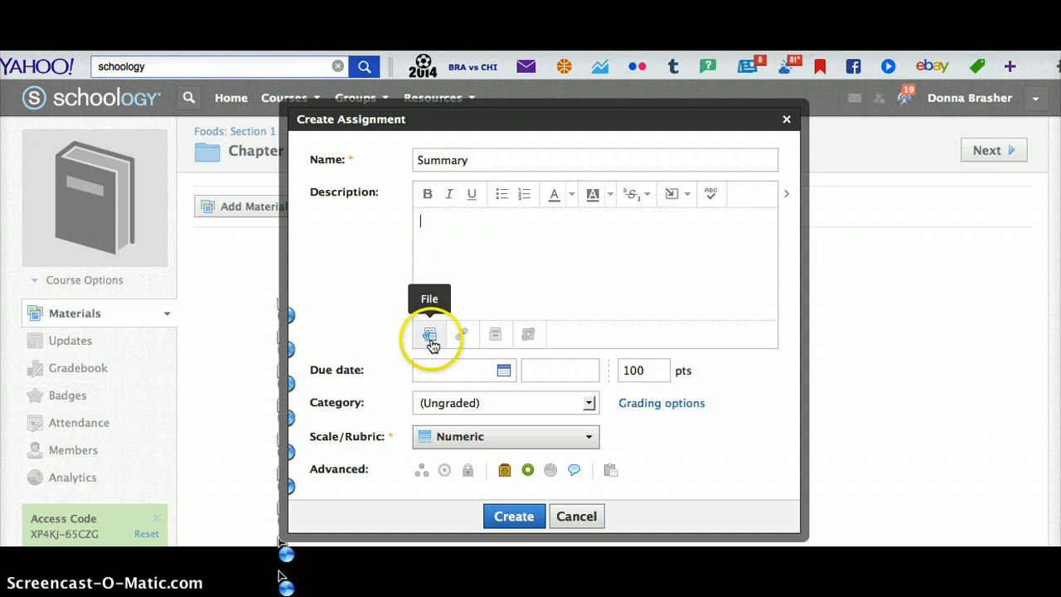
{"action": "left_click", "coordinate": [495, 341]}
{"action": "left_click", "coordinate": [455, 312]}
{"action": "left_click", "coordinate": [497, 340]}
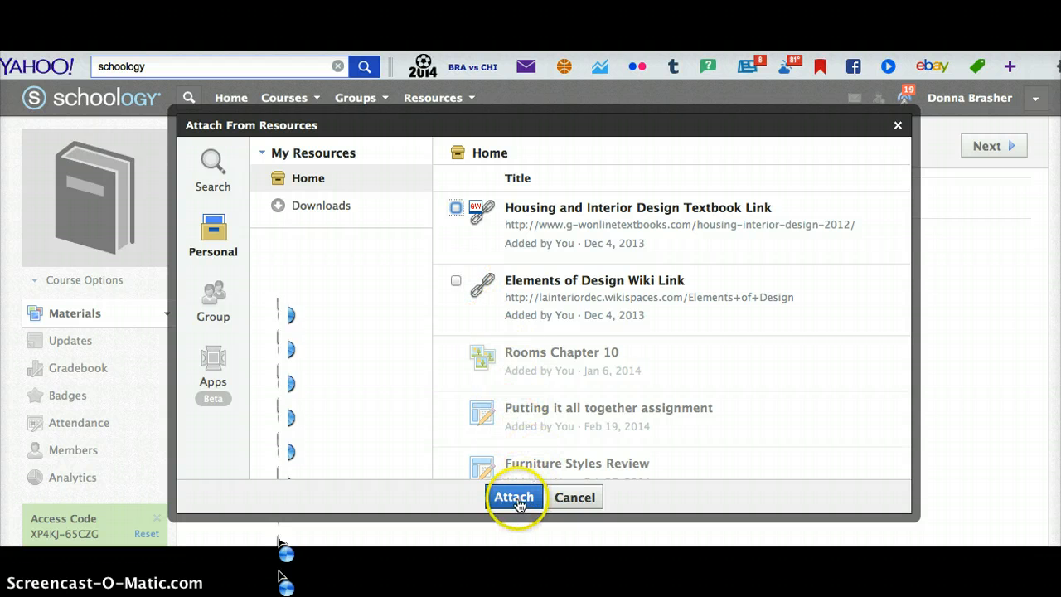
{"action": "left_click", "coordinate": [898, 126]}
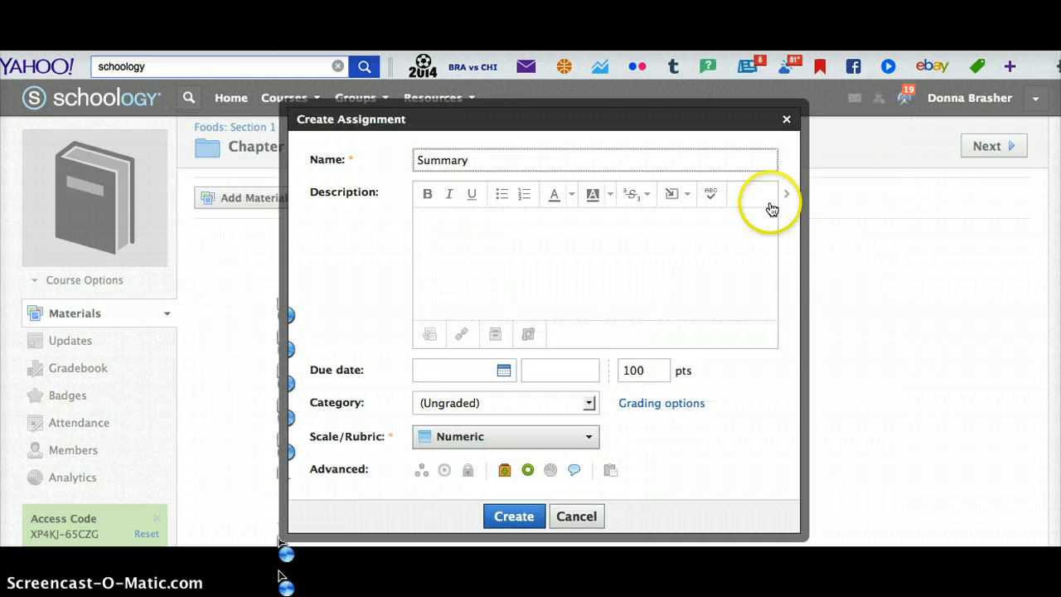
{"action": "left_click", "coordinate": [462, 336]}
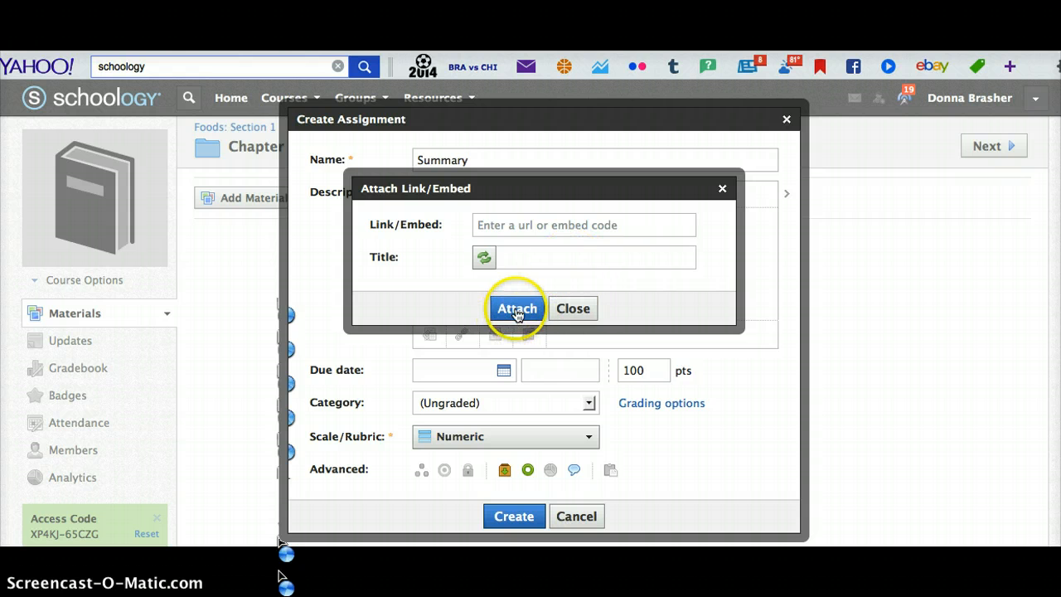
{"action": "left_click", "coordinate": [573, 307]}
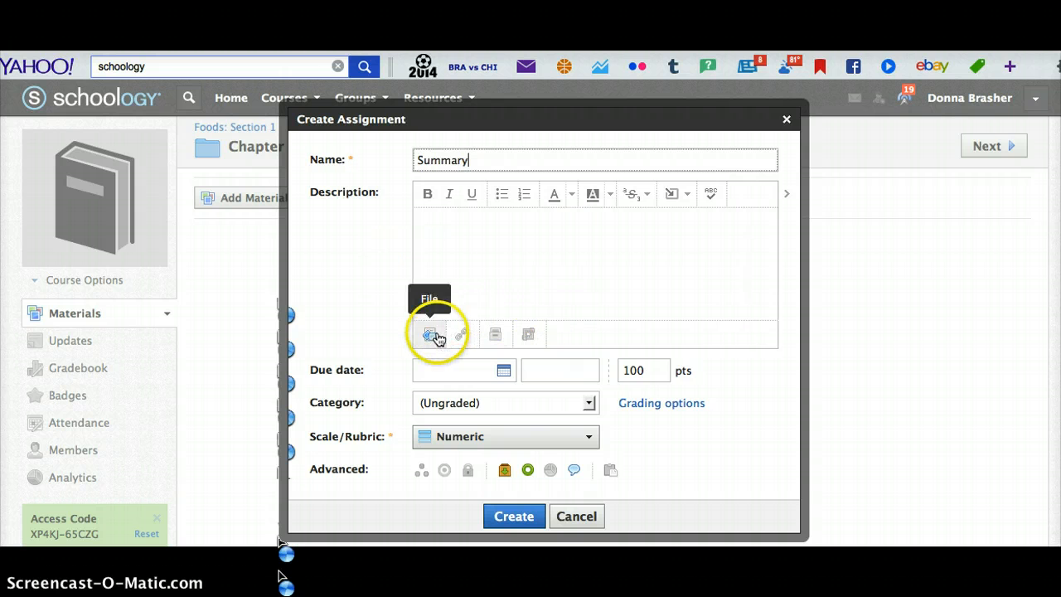
Attach the file "Think it through.pdf" from the Documents folder to the Summary assignment.
{"action": "left_click", "coordinate": [431, 335]}
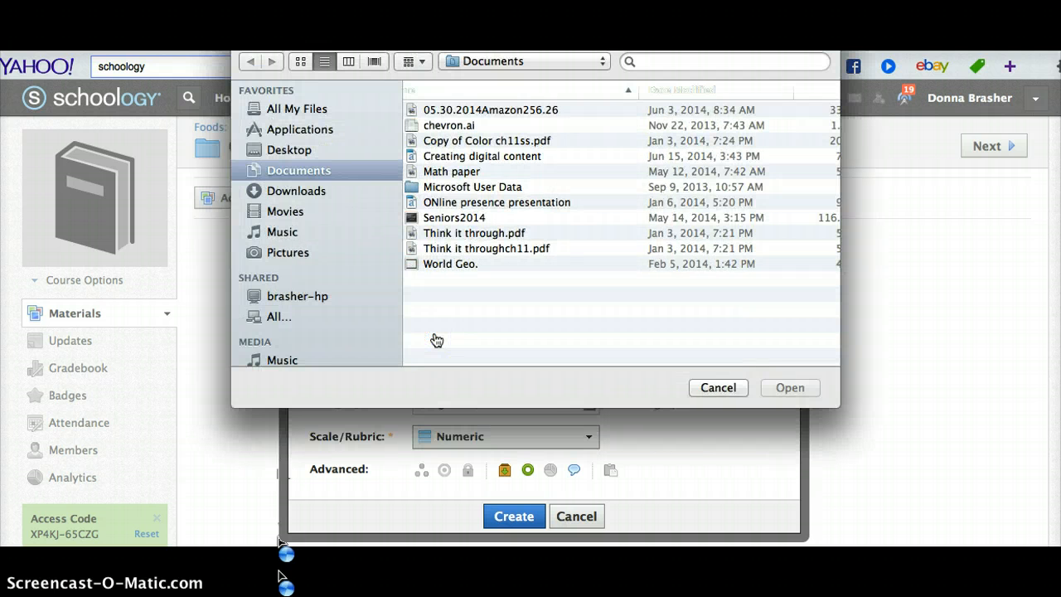
{"action": "left_click", "coordinate": [472, 236]}
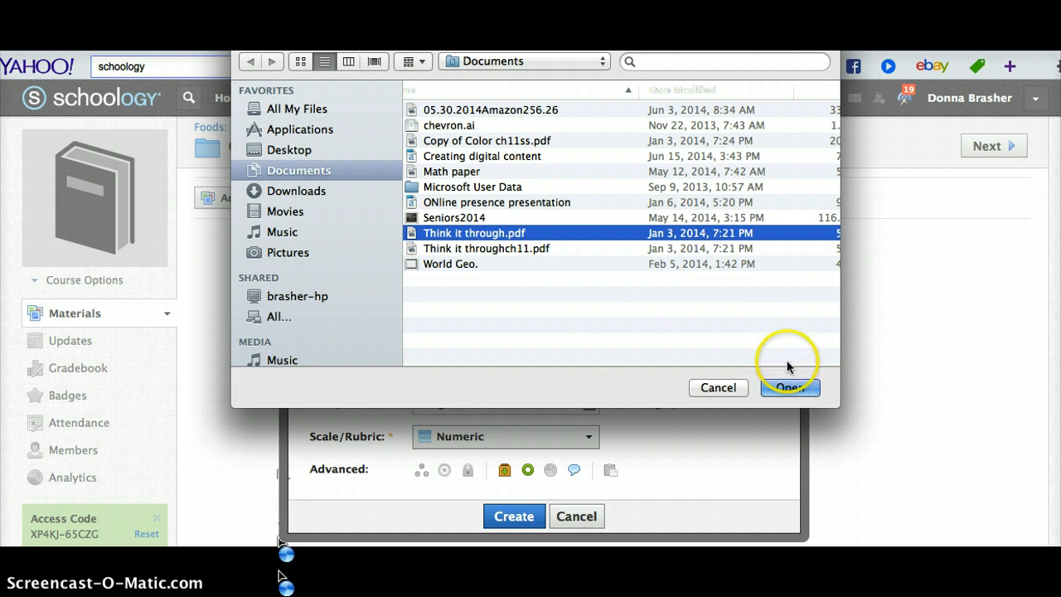
{"action": "left_click", "coordinate": [784, 390]}
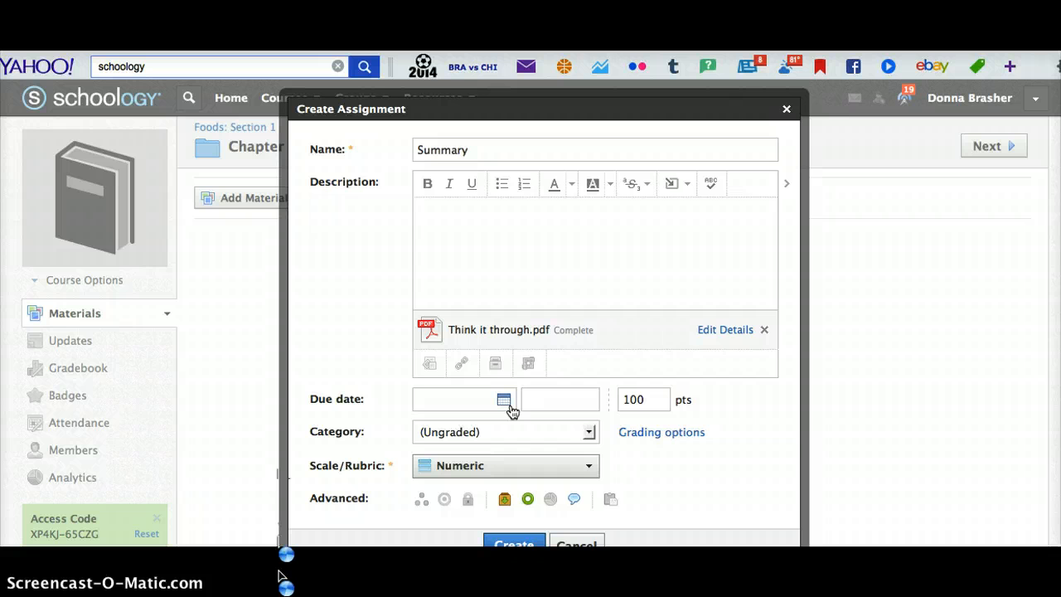
Set the Summary assignment's point value to 25.
{"action": "left_click", "coordinate": [646, 398]}
{"action": "key", "text": "BackSpace"}
{"action": "key", "text": "BackSpace"}
{"action": "key", "text": "BackSpace"}
{"action": "type", "text": "25"}
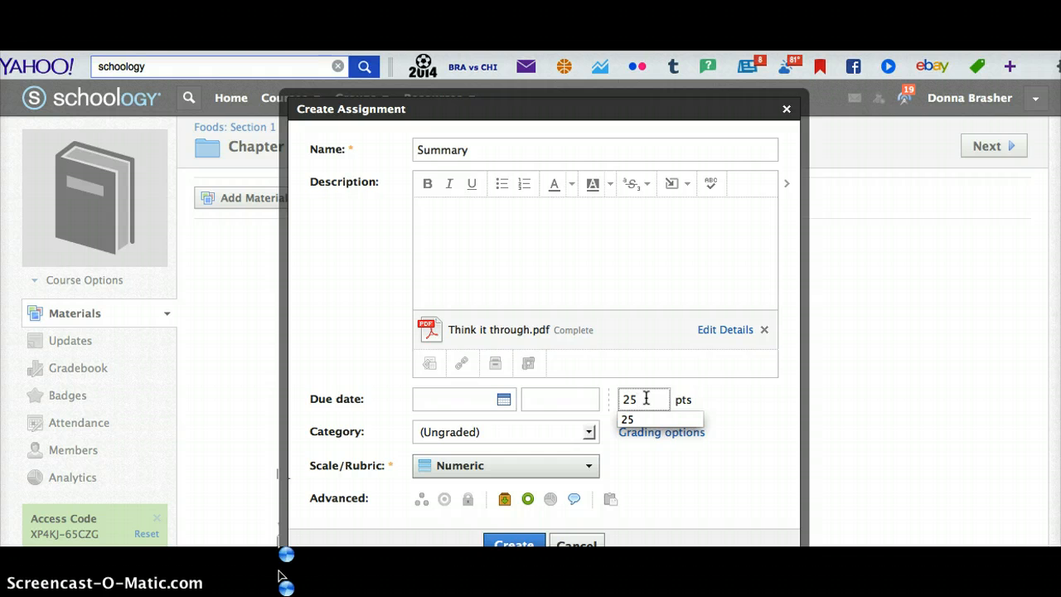
{"action": "left_click", "coordinate": [627, 455]}
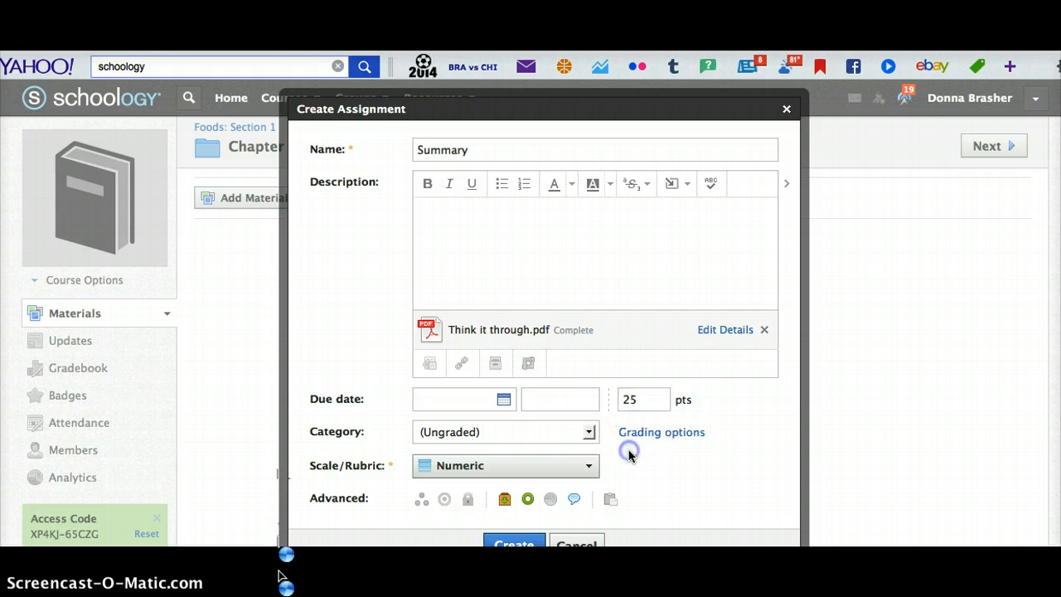
Review the category and advanced options, keep the category as Ungraded, and create the assignment.
{"action": "left_click", "coordinate": [587, 433]}
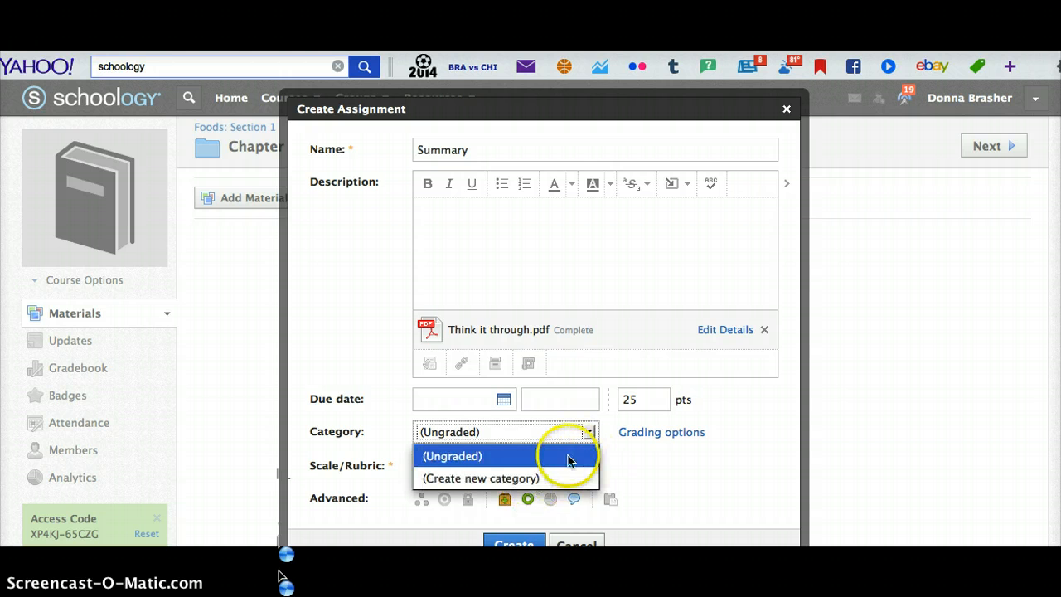
{"action": "left_click", "coordinate": [623, 463]}
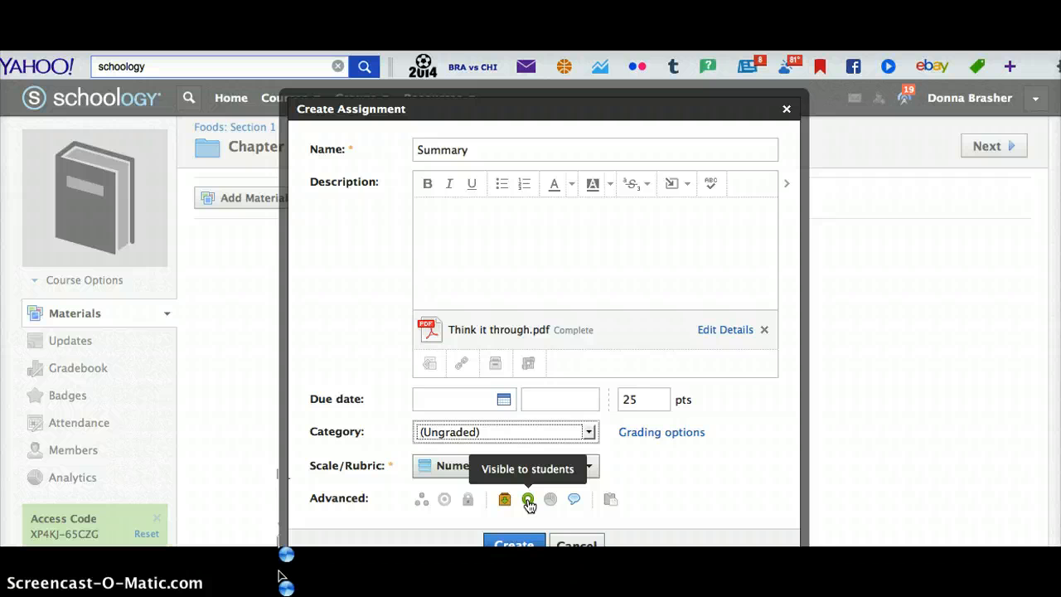
{"action": "left_click", "coordinate": [554, 501]}
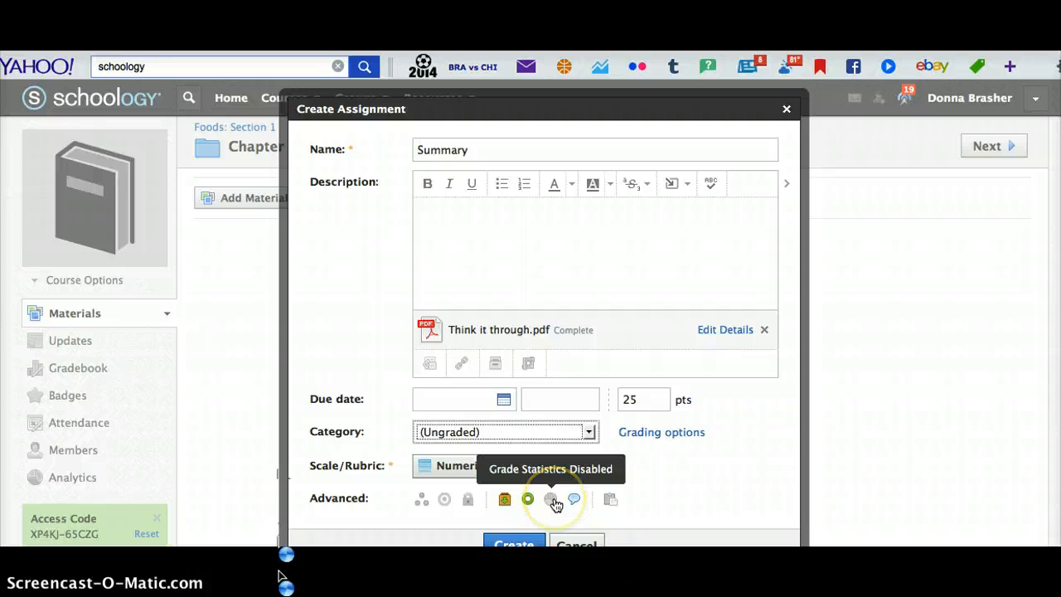
{"action": "left_click", "coordinate": [576, 502]}
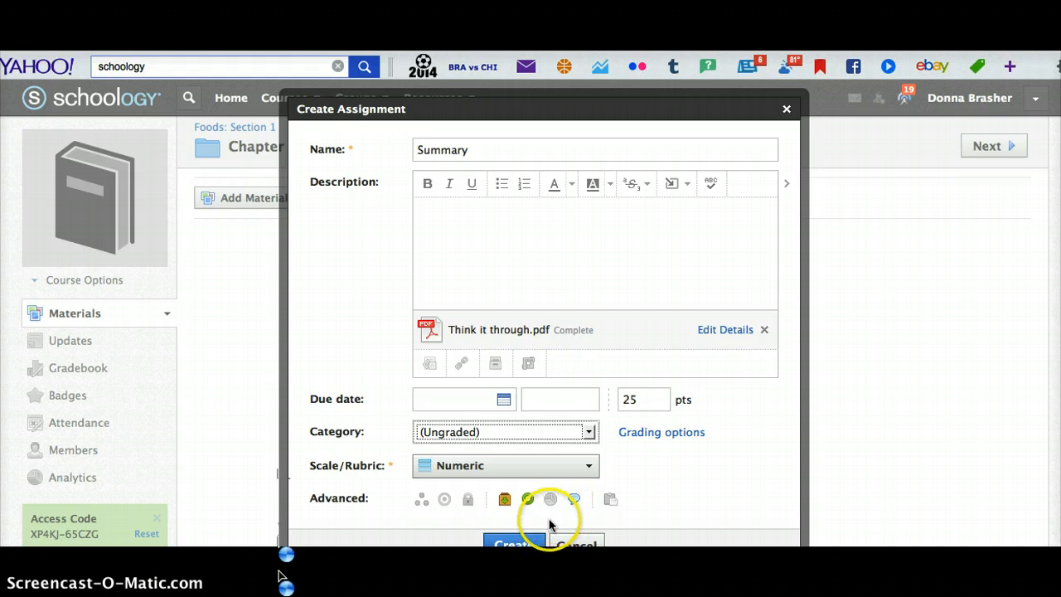
{"action": "left_click", "coordinate": [514, 546]}
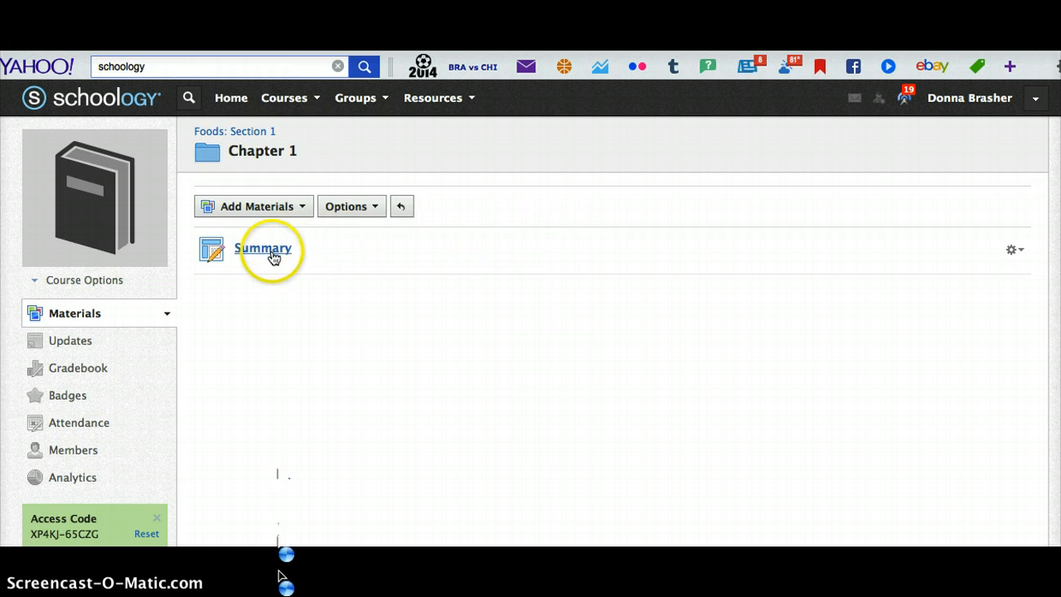
Examine the management options available for the Summary assignment in the Chapter 1 folder.
{"action": "left_click", "coordinate": [1018, 250]}
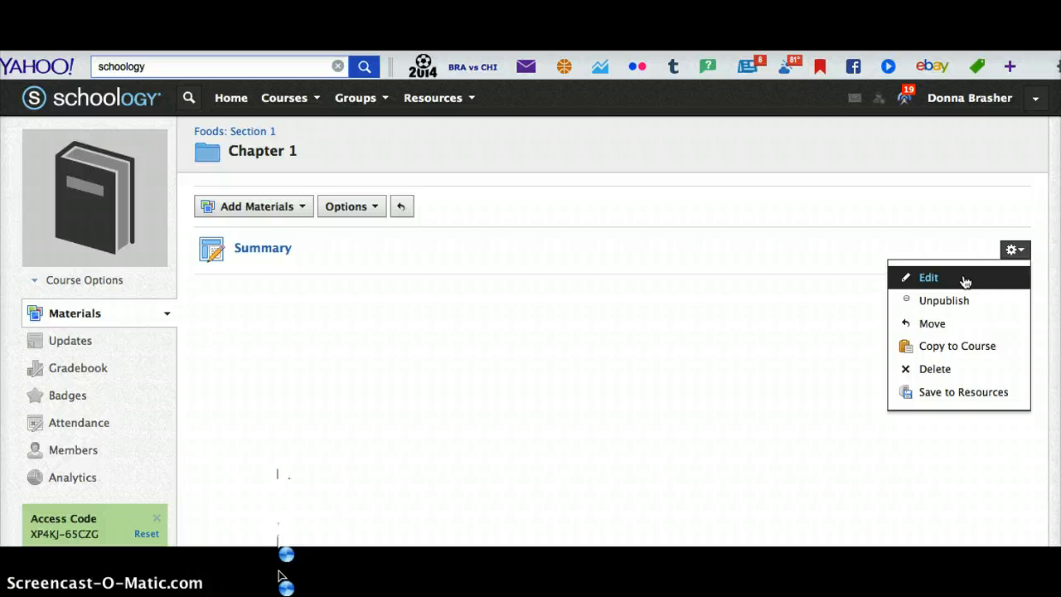
{"action": "left_click", "coordinate": [943, 284]}
{"action": "left_click", "coordinate": [956, 304]}
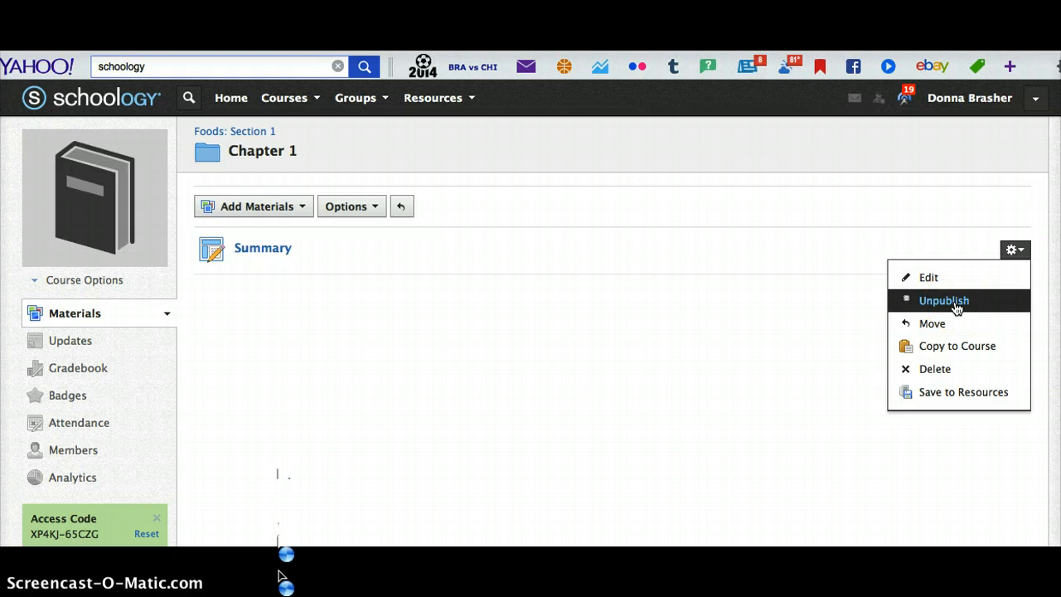
{"action": "left_click", "coordinate": [967, 347]}
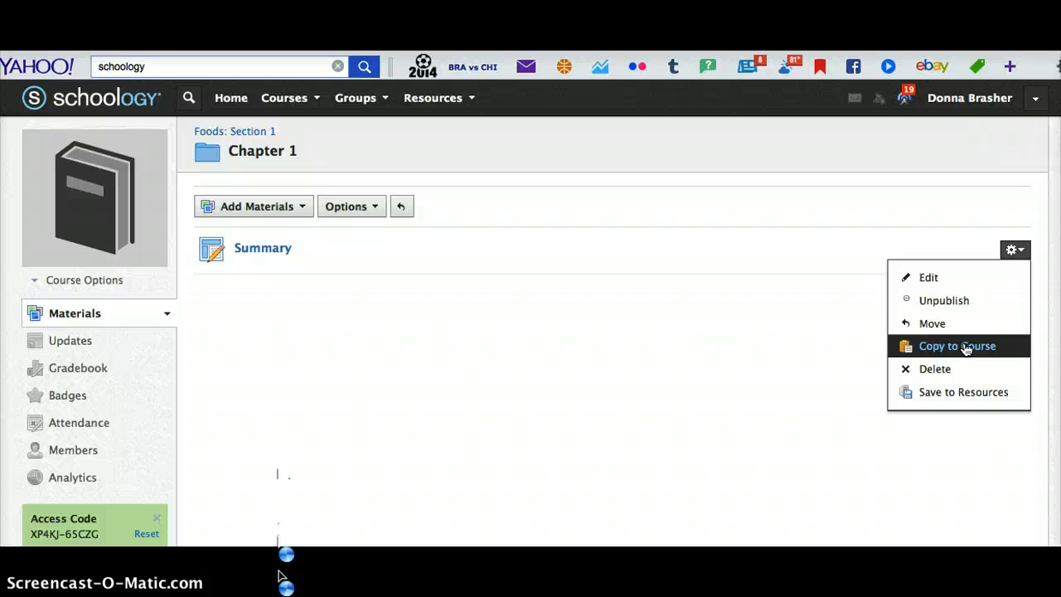
{"action": "left_click", "coordinate": [930, 373]}
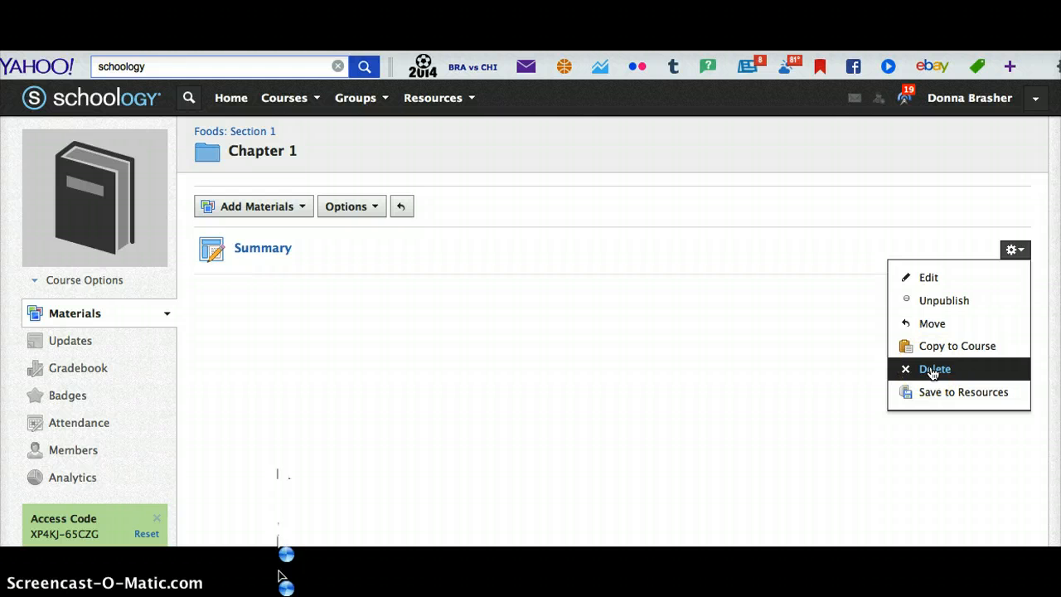
{"action": "left_click", "coordinate": [936, 396]}
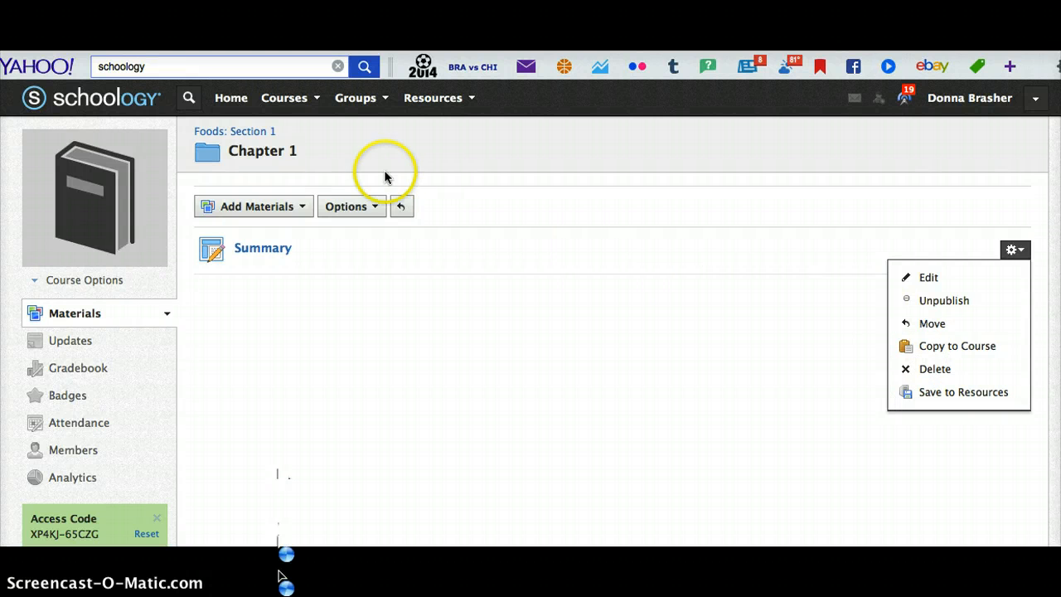
{"action": "left_click", "coordinate": [276, 214]}
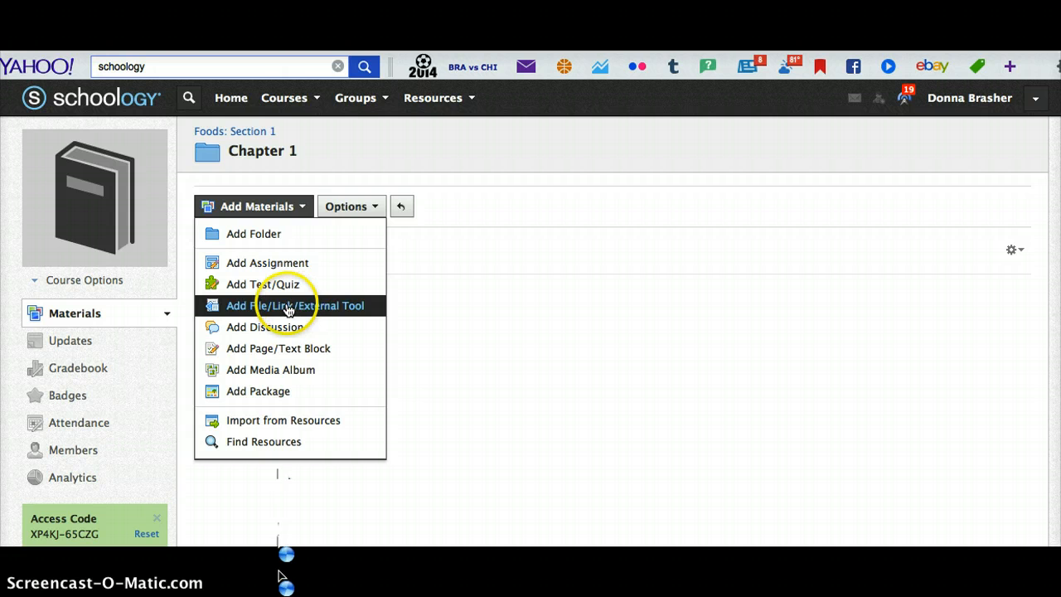
{"action": "left_click", "coordinate": [282, 309]}
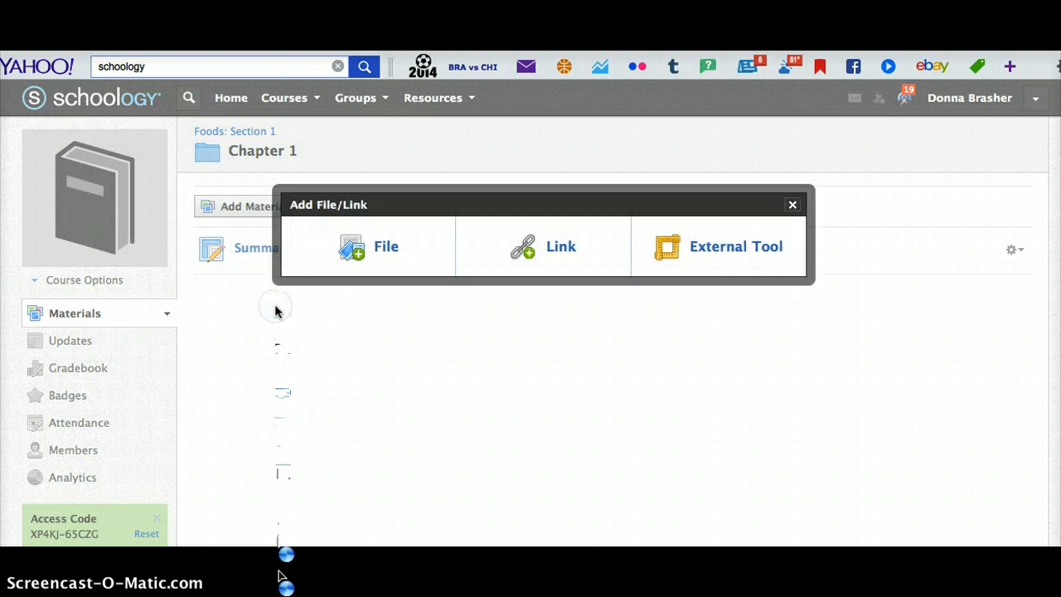
{"action": "left_click", "coordinate": [381, 251]}
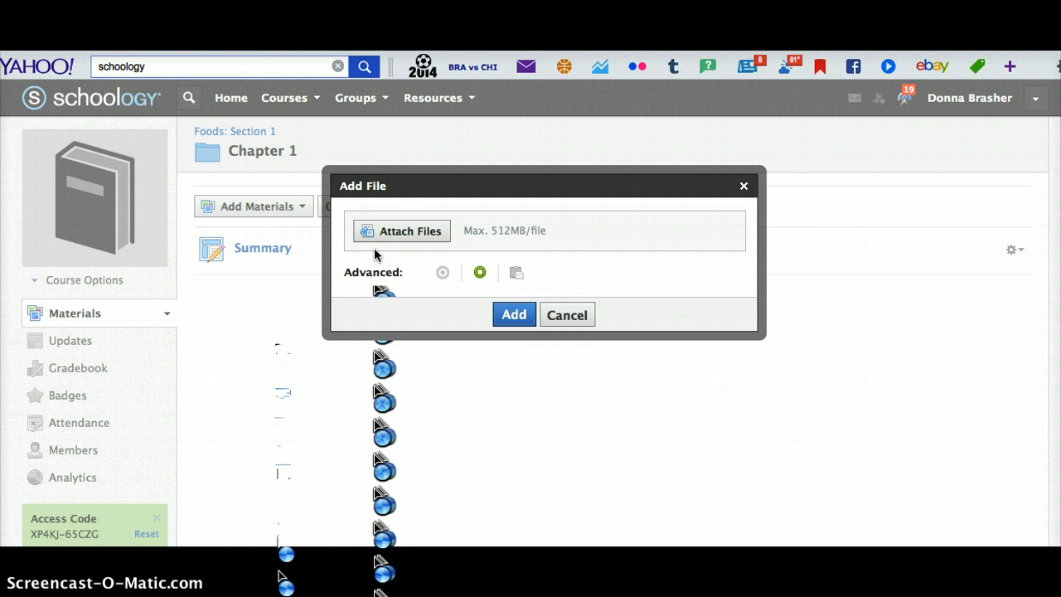
{"action": "left_click", "coordinate": [411, 236]}
{"action": "left_click", "coordinate": [743, 190]}
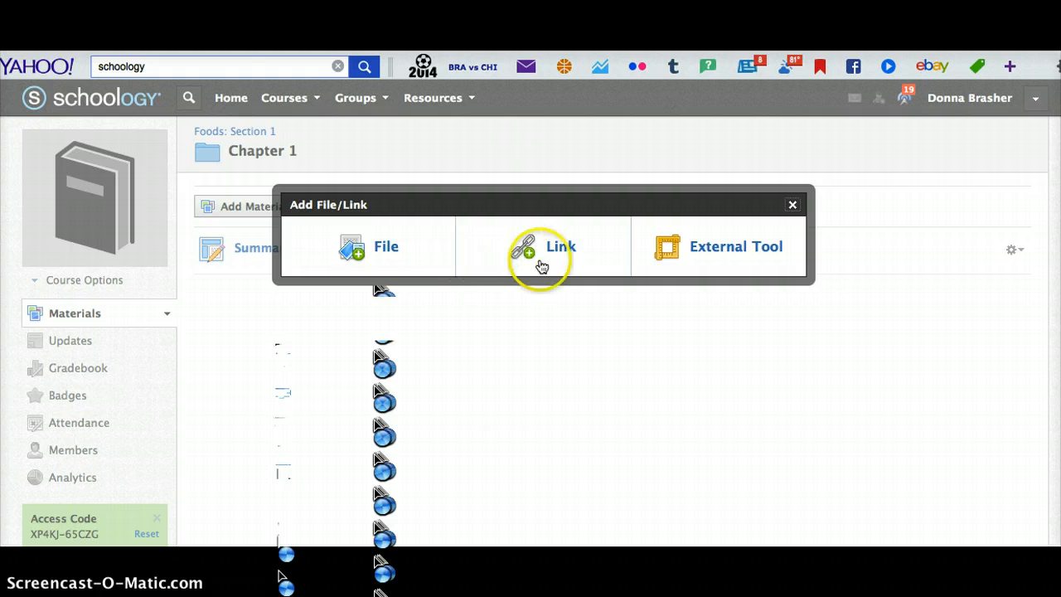
{"action": "left_click", "coordinate": [793, 204]}
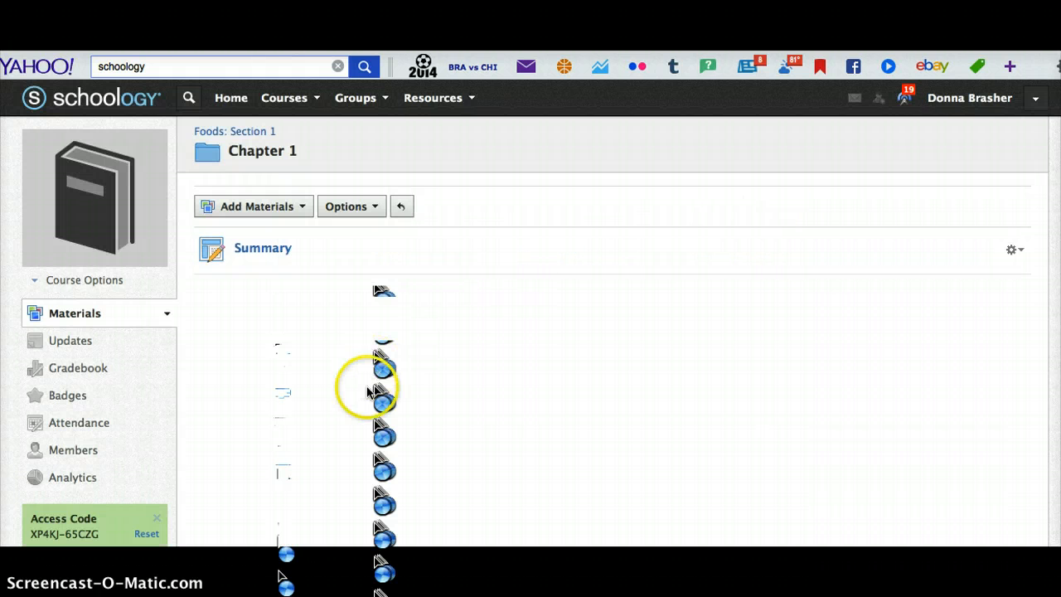
Start a new discussion in the Chapter 1 folder with the title "Summary Discussion".
{"action": "left_click", "coordinate": [265, 209]}
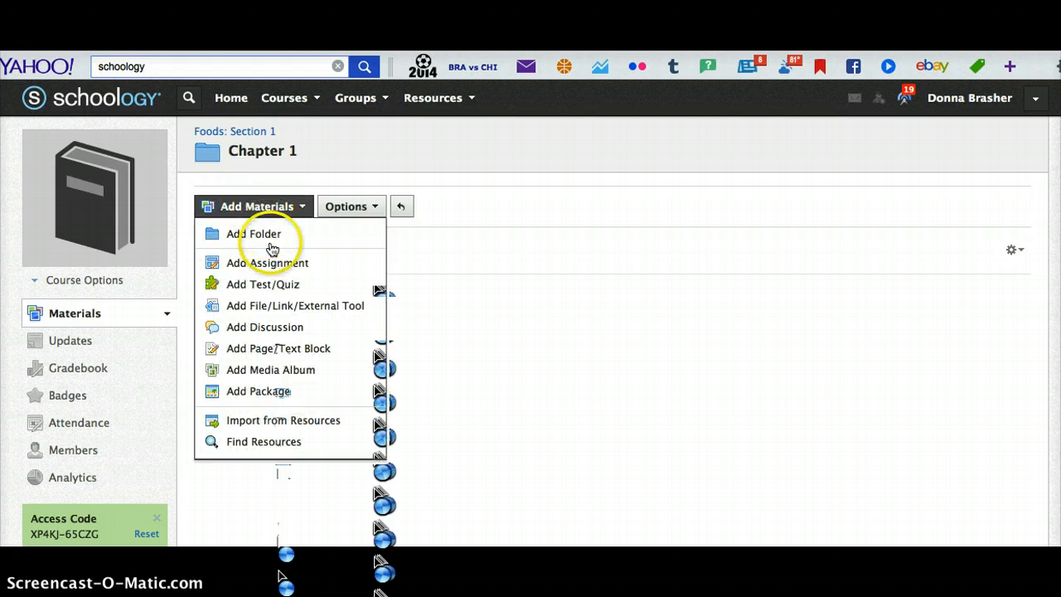
{"action": "left_click", "coordinate": [264, 328]}
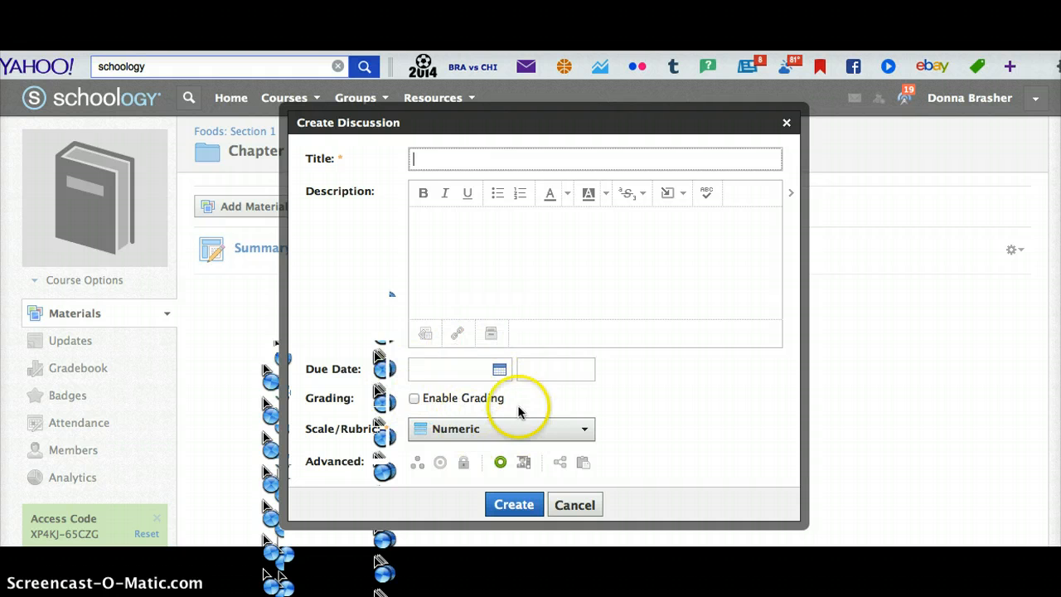
{"action": "left_click", "coordinate": [461, 152]}
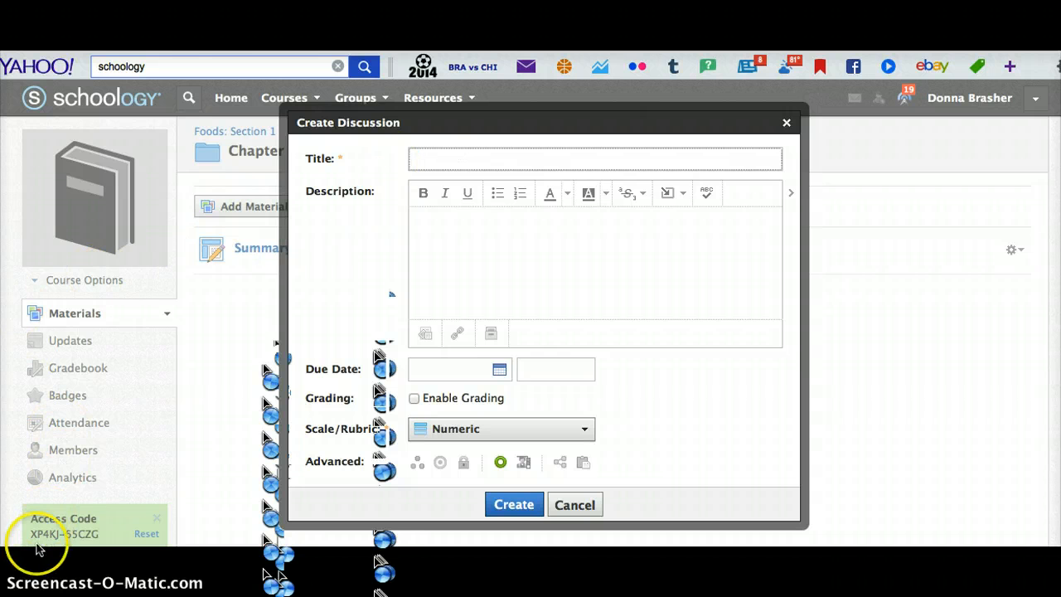
{"action": "type", "text": "Summary Discussion"}
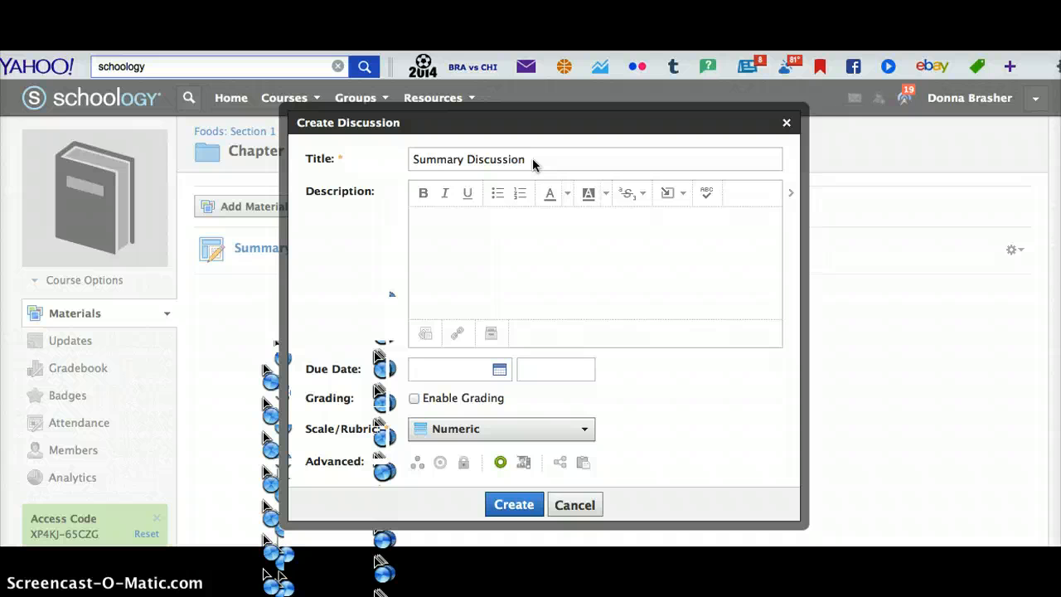
Attach "Think it through.pdf" from the Documents folder to the Summary Discussion and create the discussion.
{"action": "left_click", "coordinate": [425, 334]}
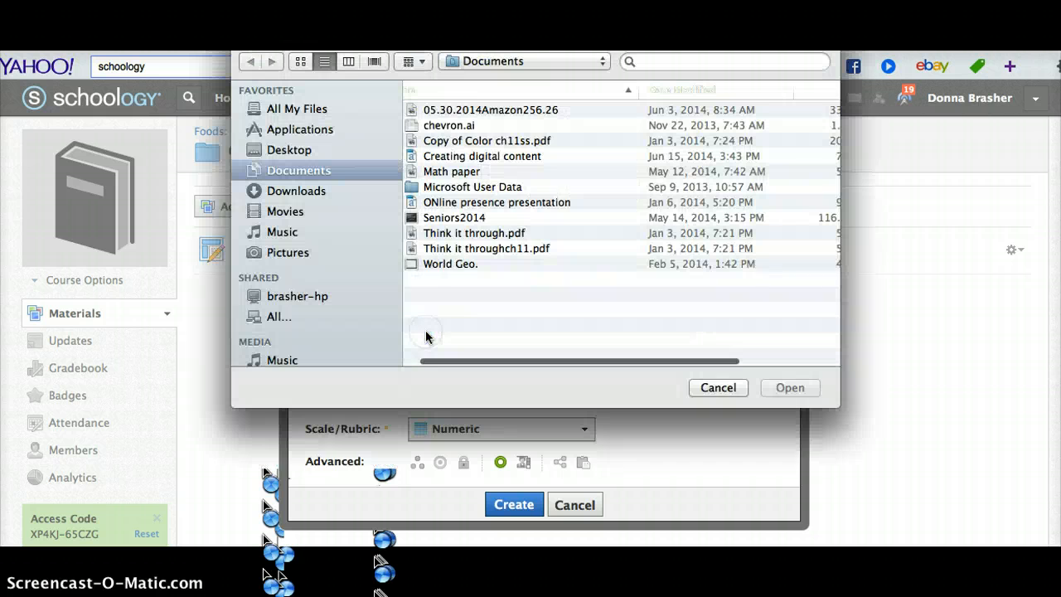
{"action": "left_click", "coordinate": [463, 234]}
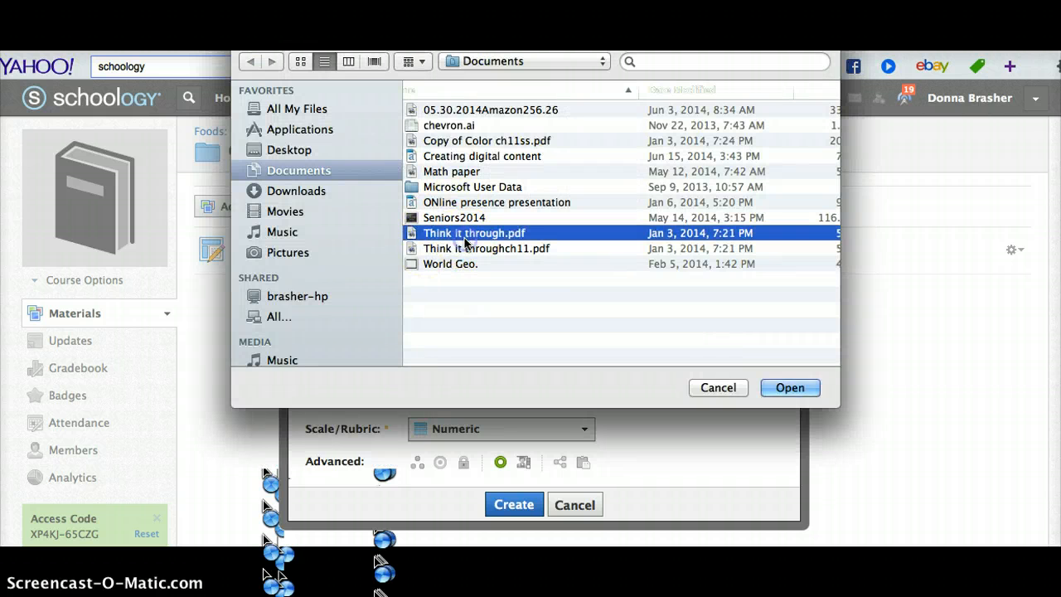
{"action": "left_click", "coordinate": [787, 389]}
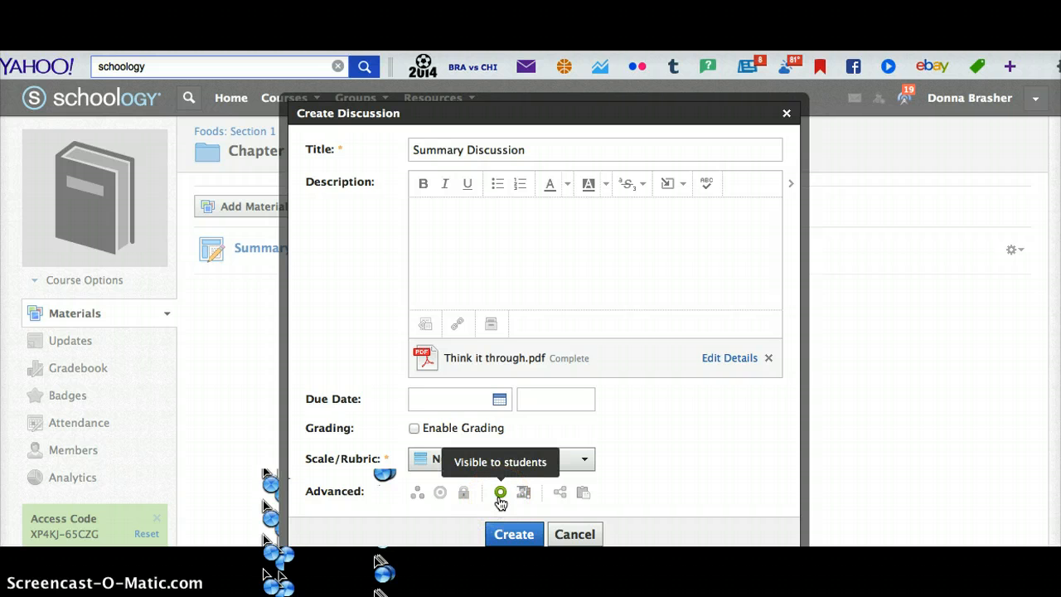
{"action": "left_click", "coordinate": [512, 534]}
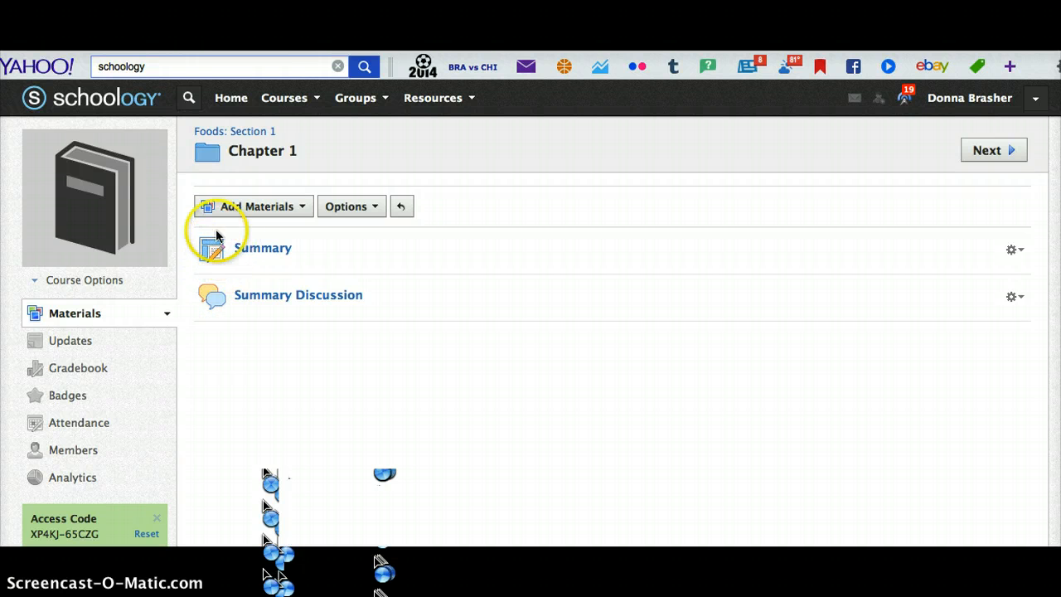
Create a media album titled "Meat recipes" in the Chapter 1 folder.
{"action": "left_click", "coordinate": [290, 297]}
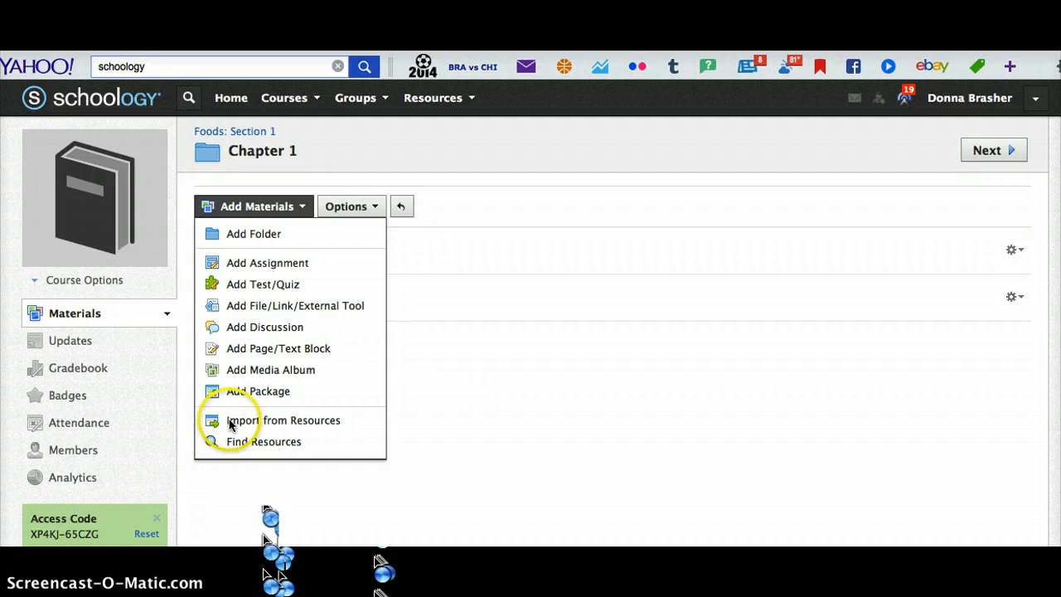
{"action": "left_click", "coordinate": [251, 370]}
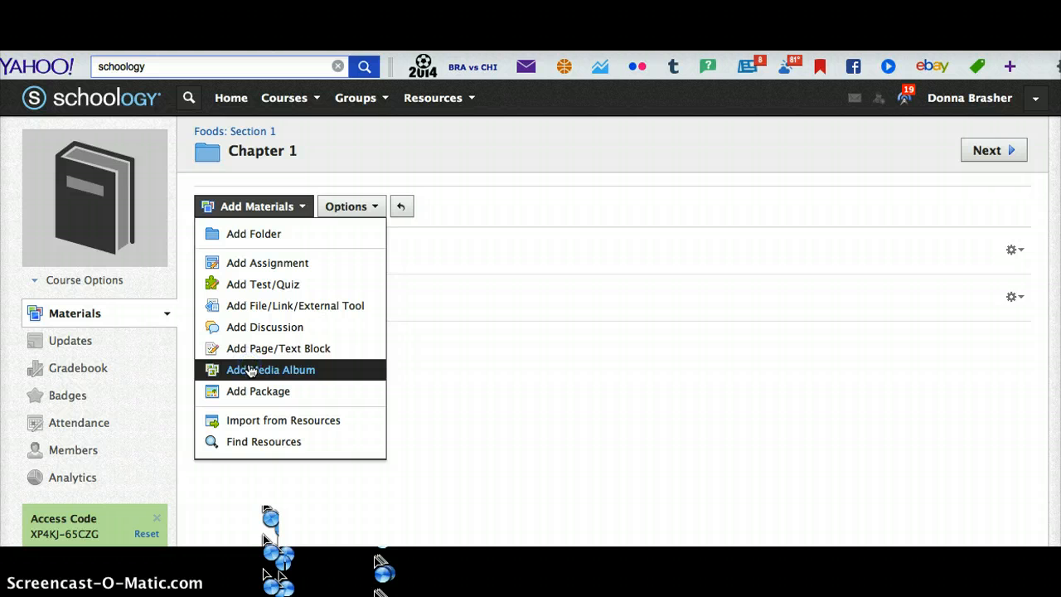
{"action": "left_click", "coordinate": [256, 377]}
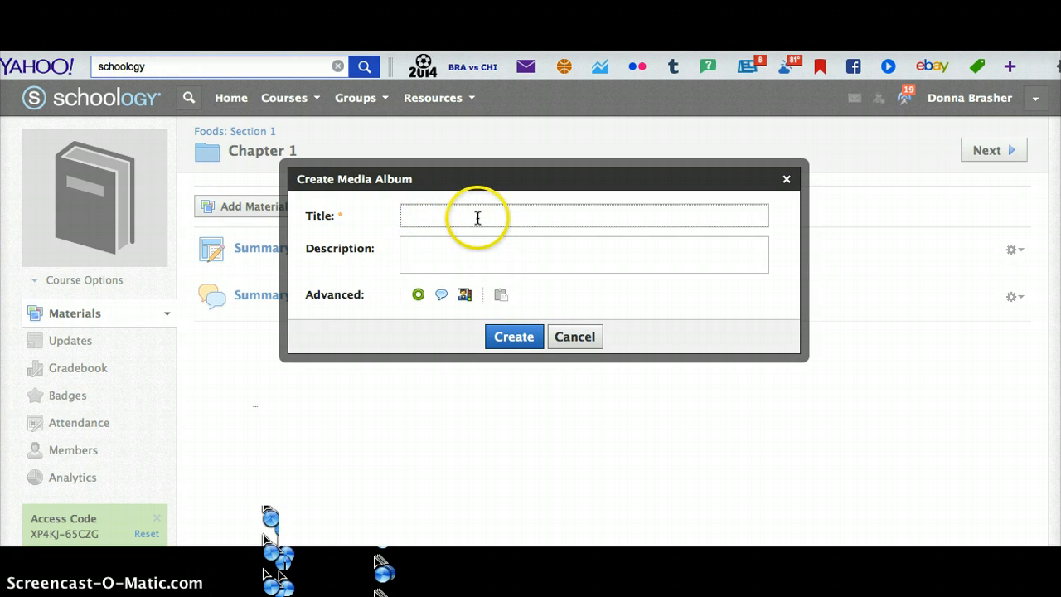
{"action": "type", "text": "Recp"}
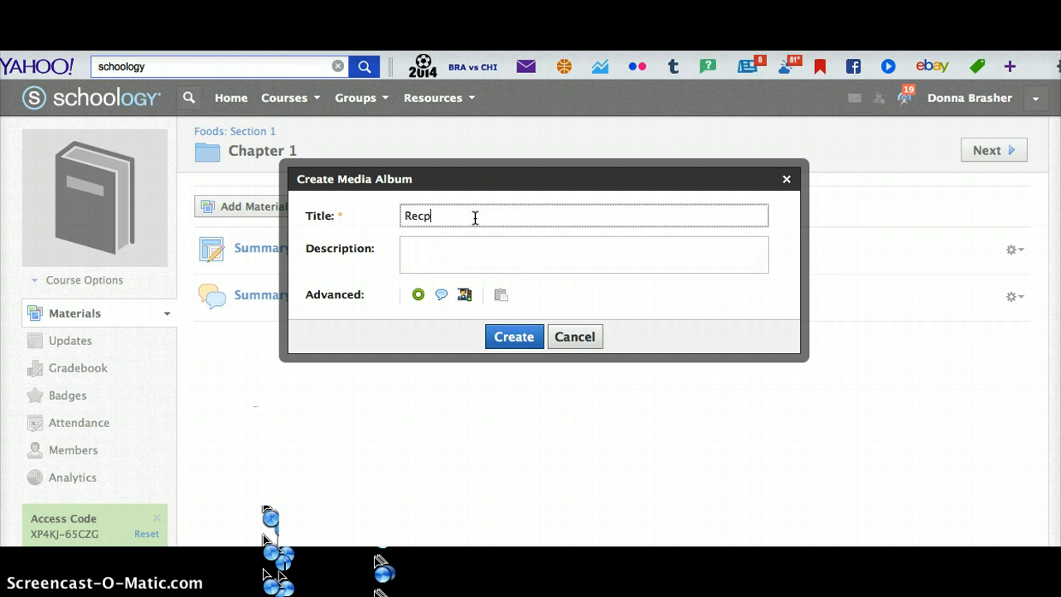
{"action": "key", "text": "BackSpace"}
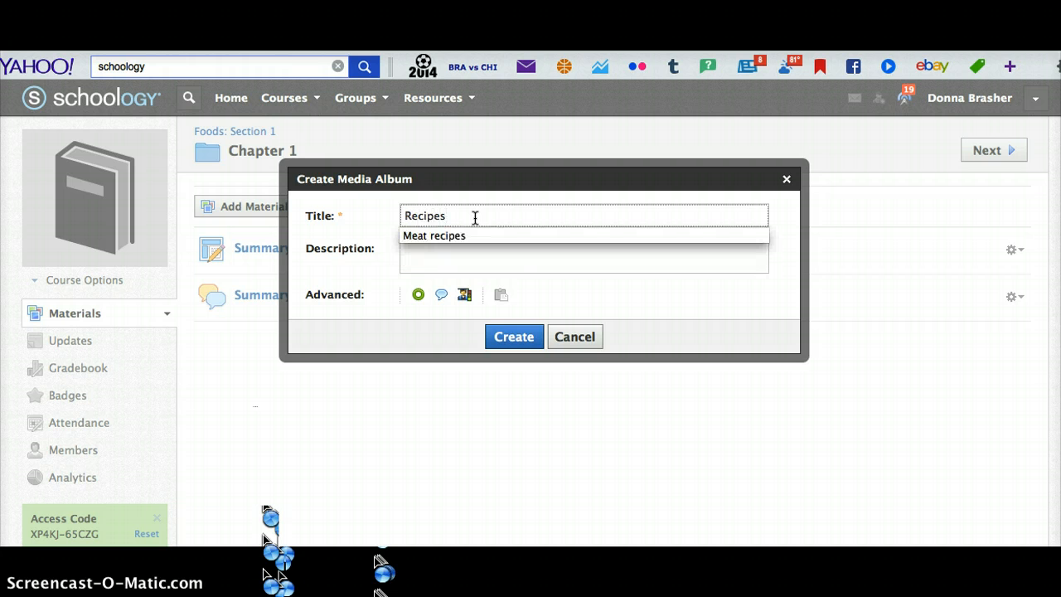
{"action": "left_click", "coordinate": [467, 238]}
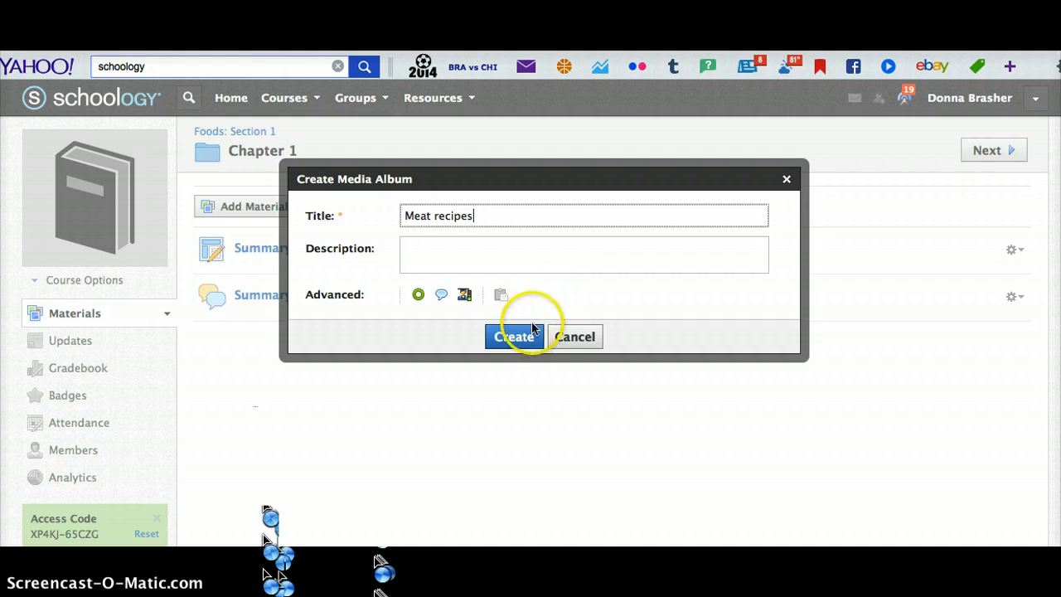
{"action": "left_click", "coordinate": [507, 338]}
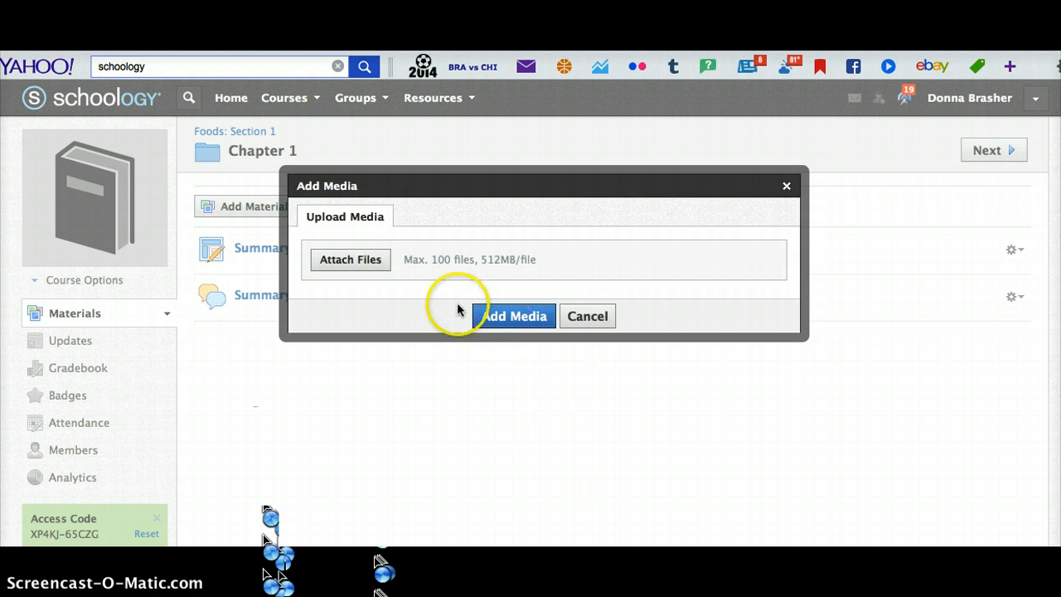
{"action": "left_click", "coordinate": [365, 262]}
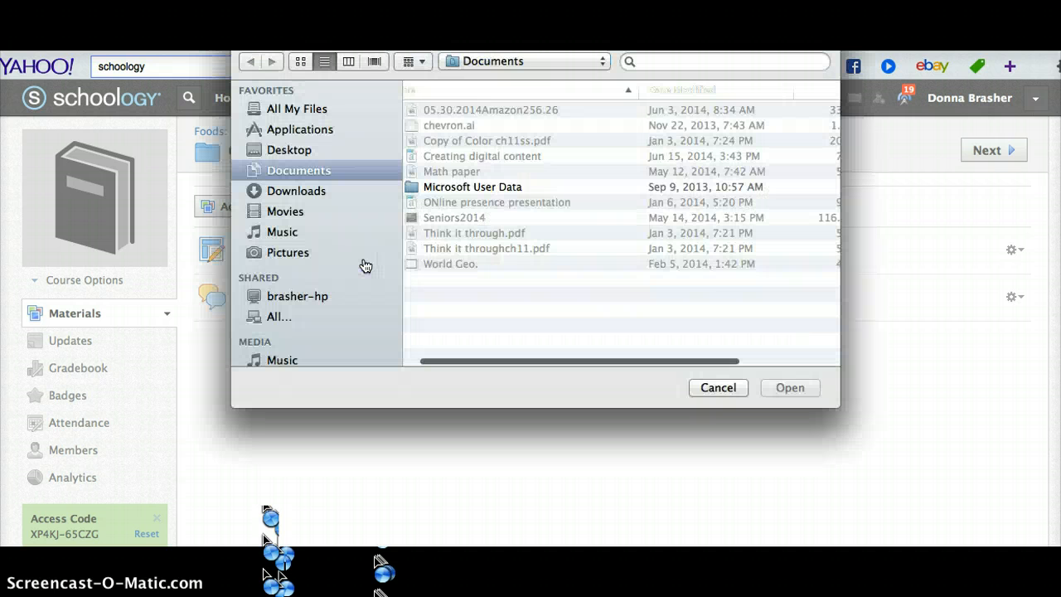
{"action": "left_click", "coordinate": [292, 252]}
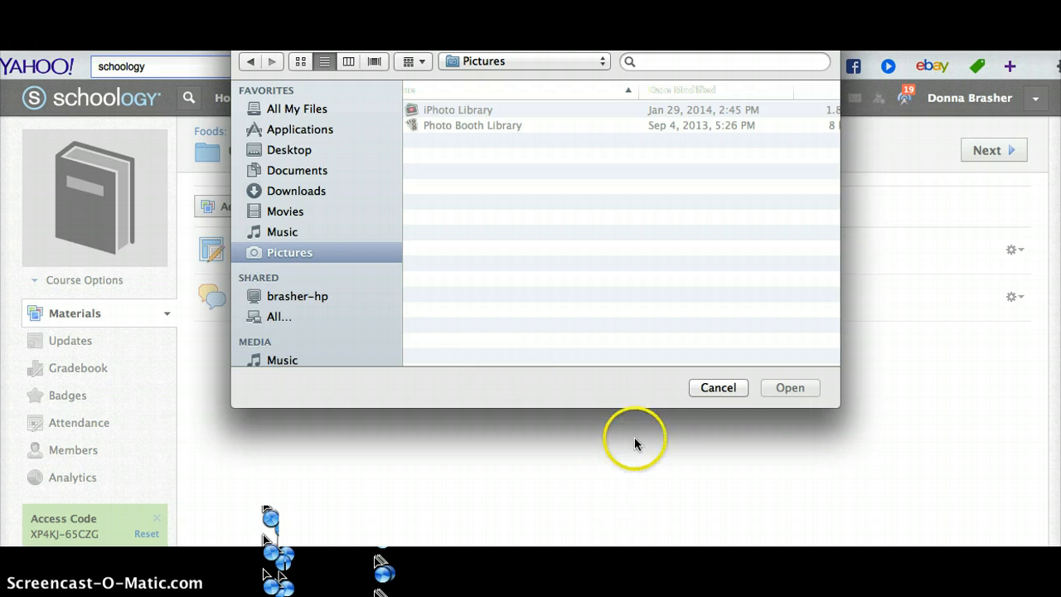
{"action": "left_click", "coordinate": [718, 388]}
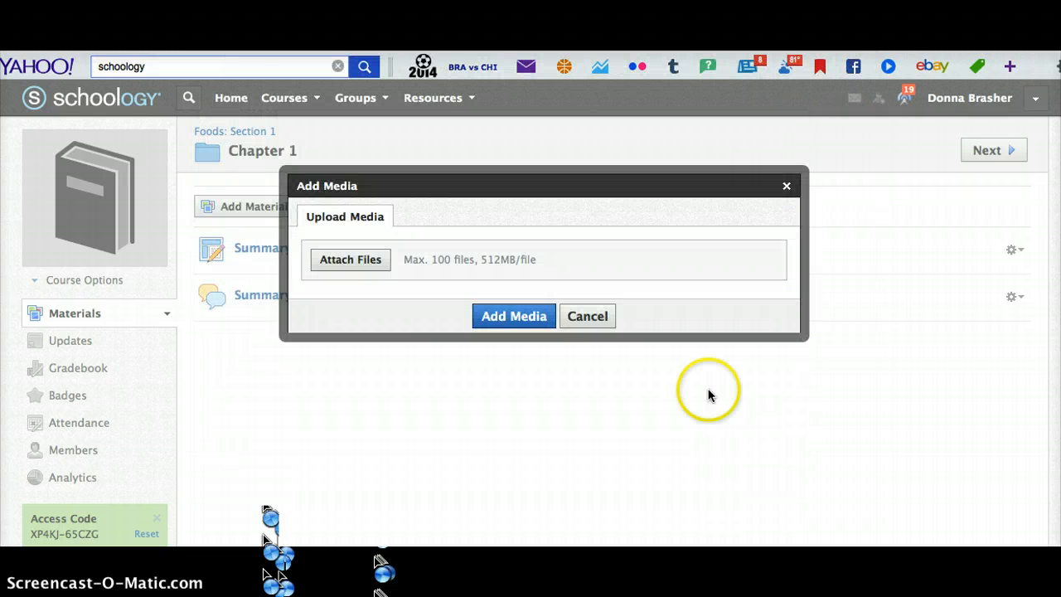
Skip adding media to the Meat recipes album and return to the Chapter 1 folder.
{"action": "left_click", "coordinate": [593, 320]}
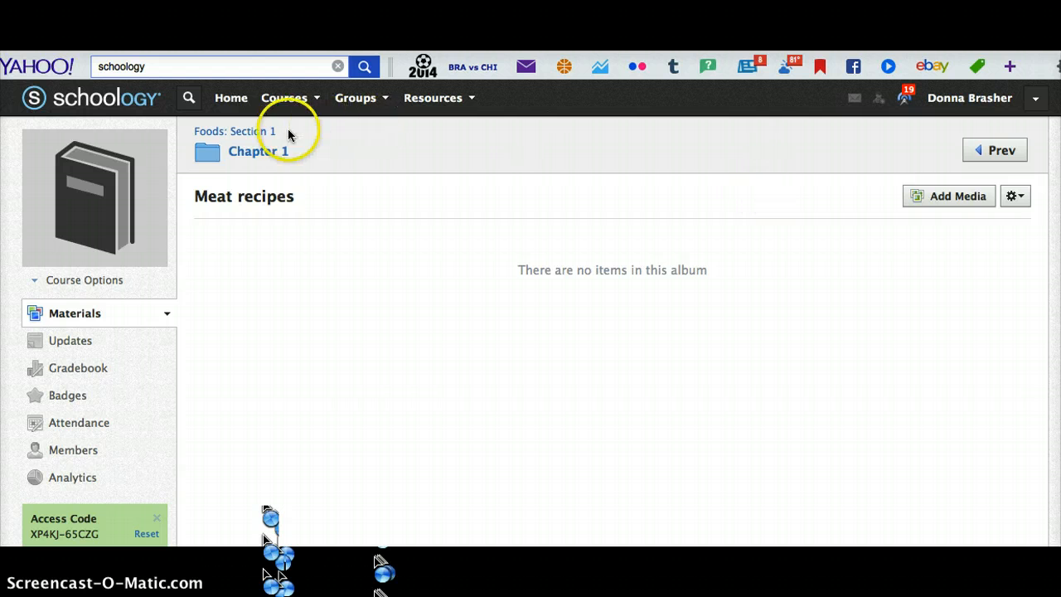
{"action": "left_click", "coordinate": [271, 161]}
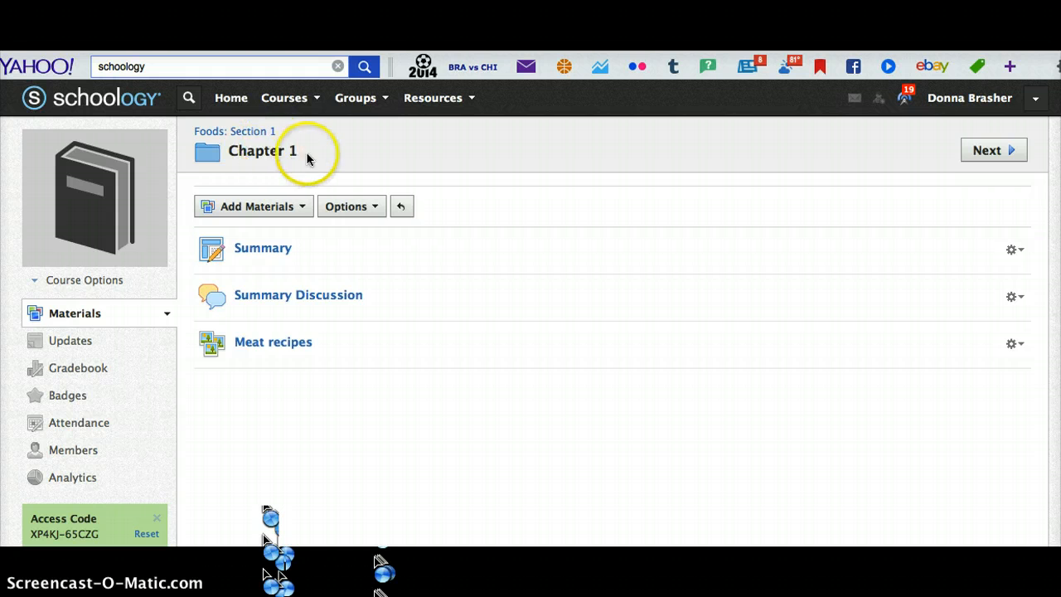
From the Foods: Section 1 course page, copy the Chapter 1 folder to the course LA Schoology Practice: Section 1, with no destination folder.
{"action": "left_click", "coordinate": [251, 132]}
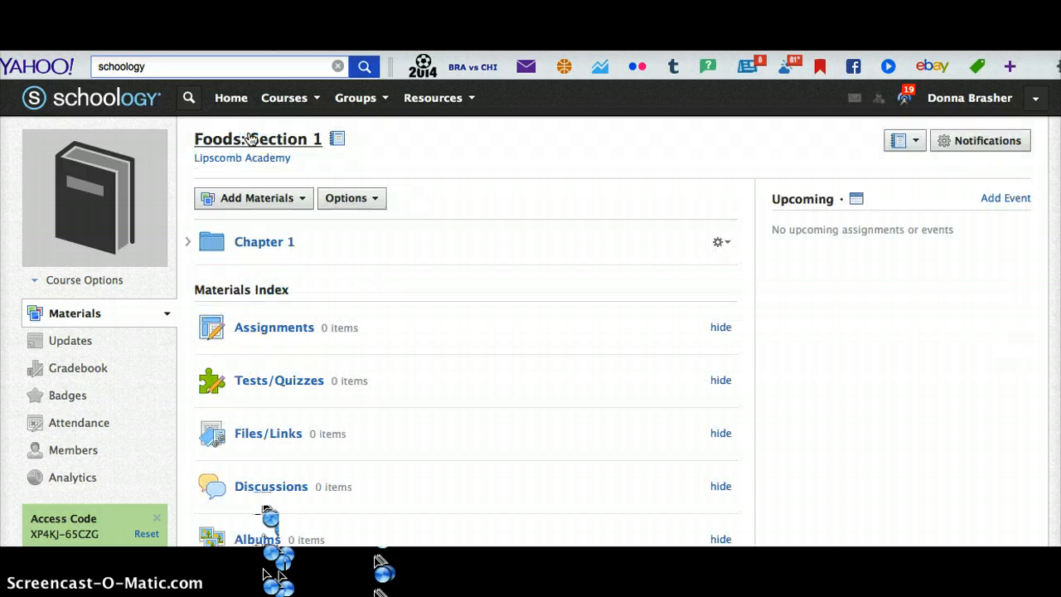
{"action": "left_click", "coordinate": [722, 243]}
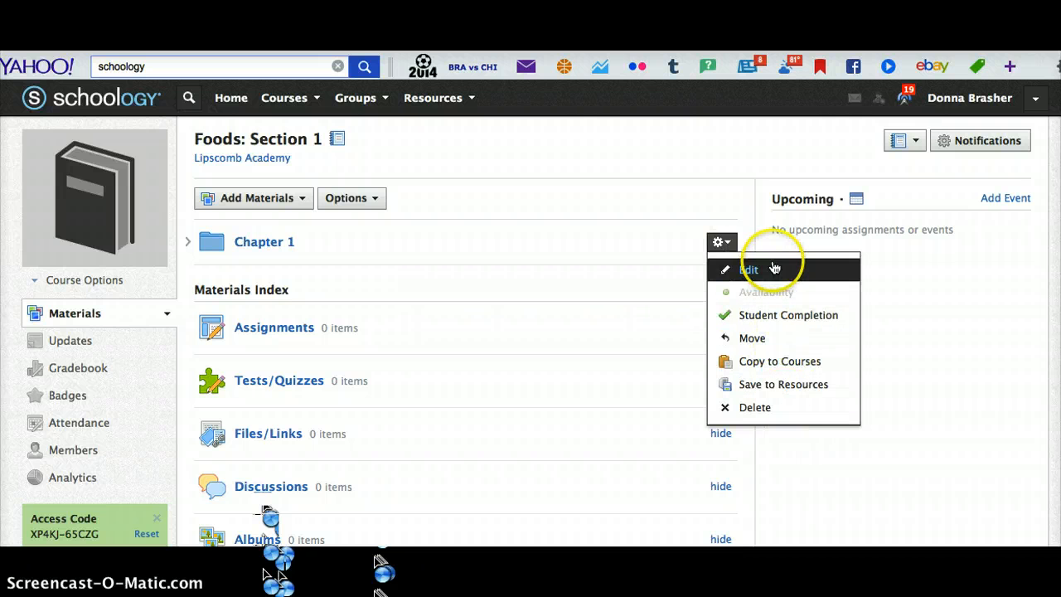
{"action": "left_click", "coordinate": [782, 361]}
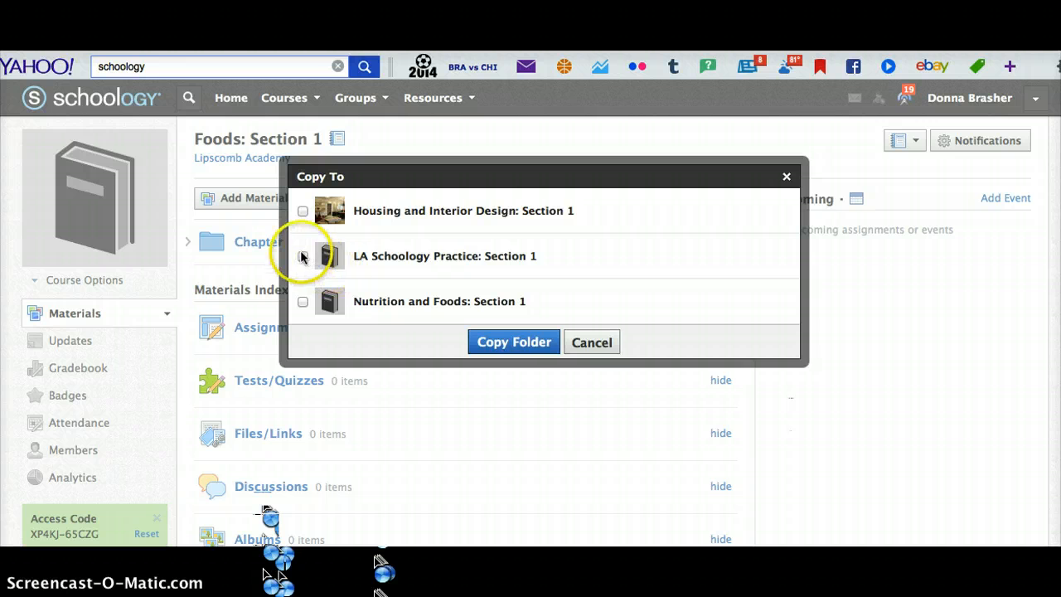
{"action": "left_click", "coordinate": [302, 256]}
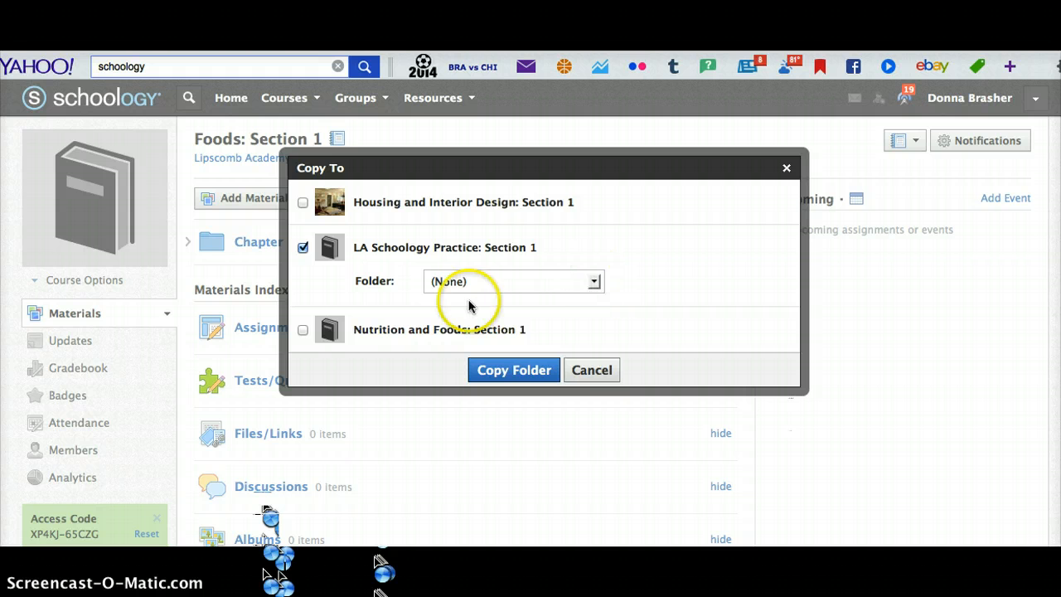
{"action": "left_click", "coordinate": [524, 373]}
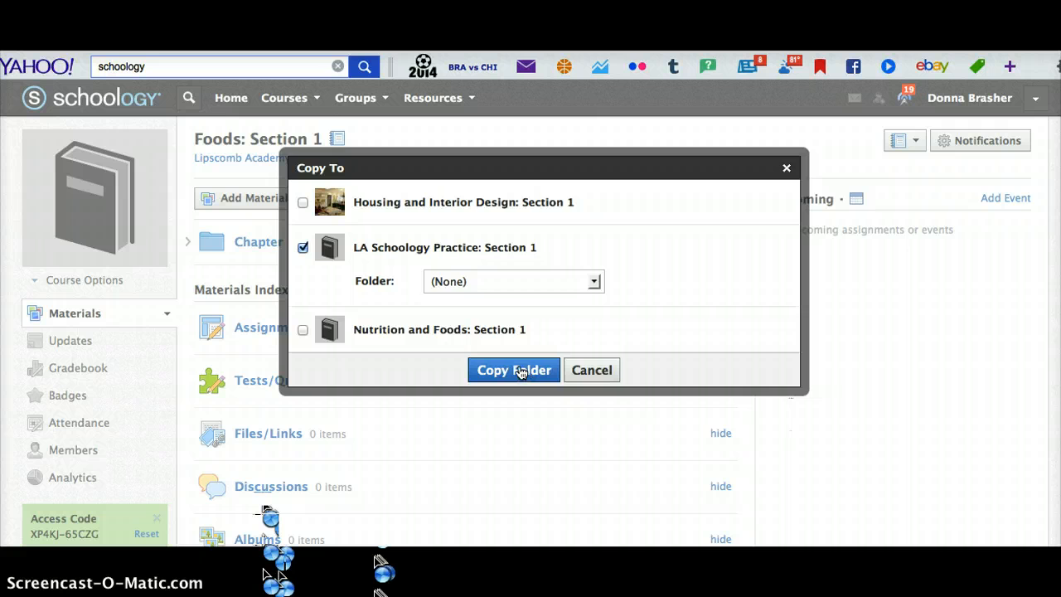
{"action": "left_click", "coordinate": [521, 373]}
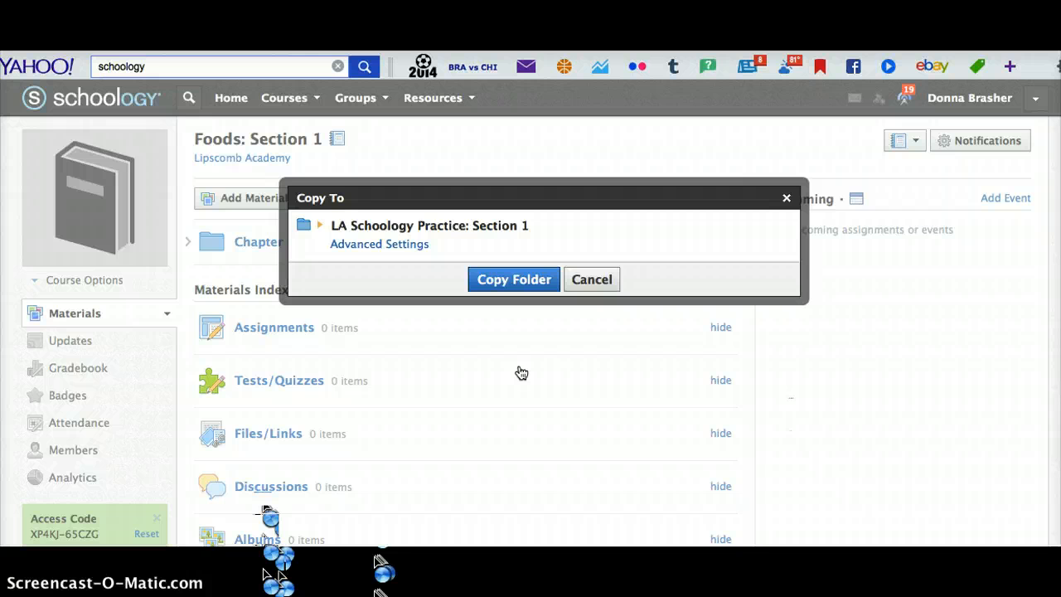
{"action": "left_click", "coordinate": [512, 279]}
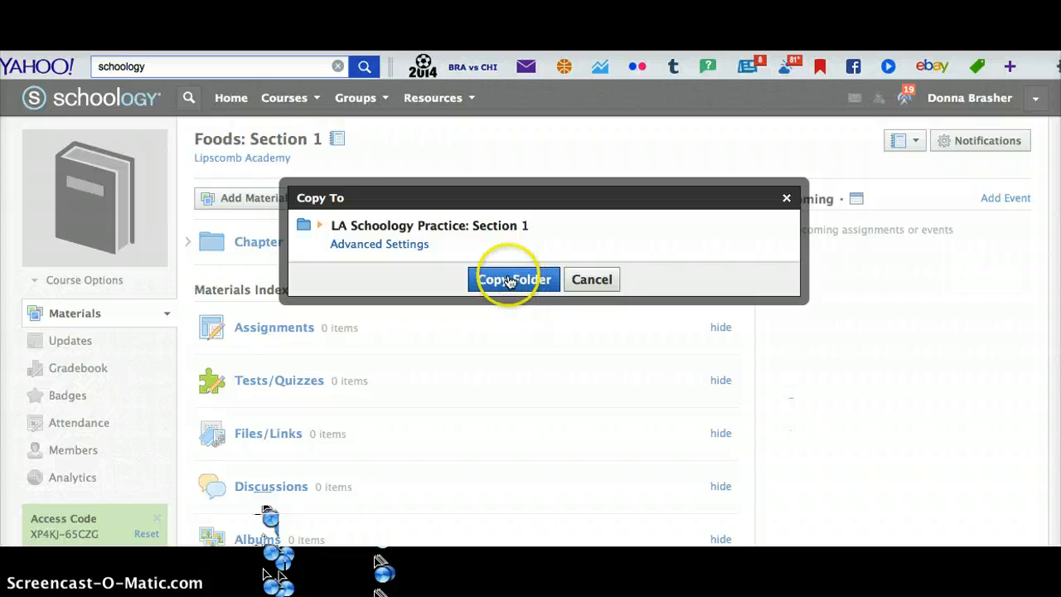